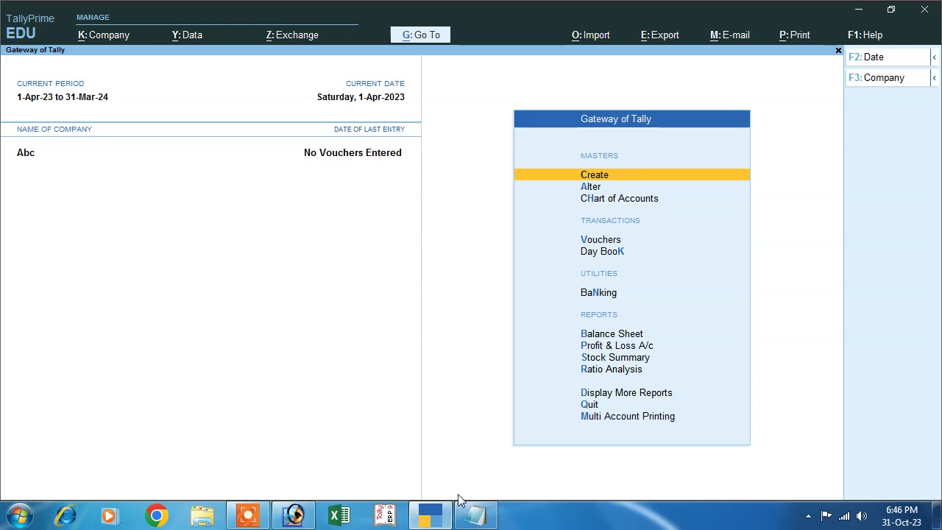
- Switch from Abc's Gateway of Tally to the Notepad list of planned transactions
click(471, 514)
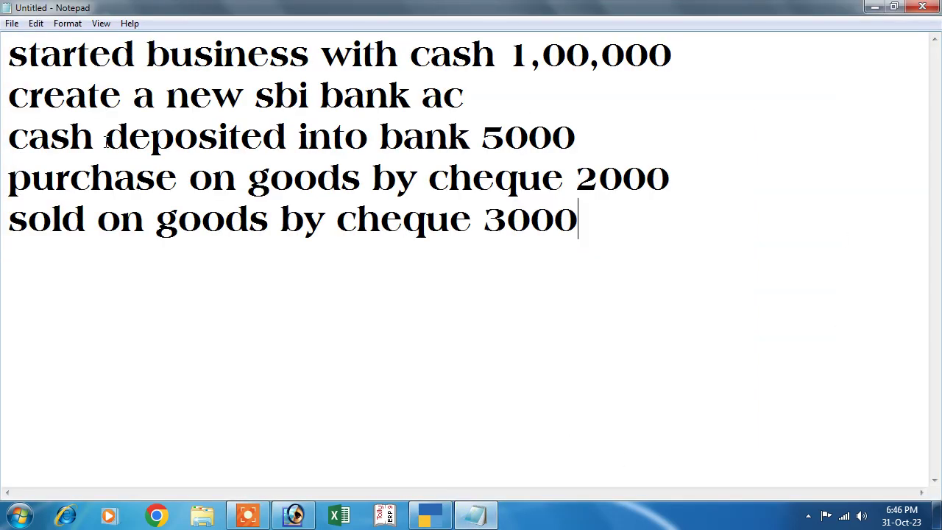
- Review the first transaction and its 1,00,000 amount, then return to TallyPrime
drag(9, 53, 641, 86)
click(368, 64)
drag(11, 63, 673, 59)
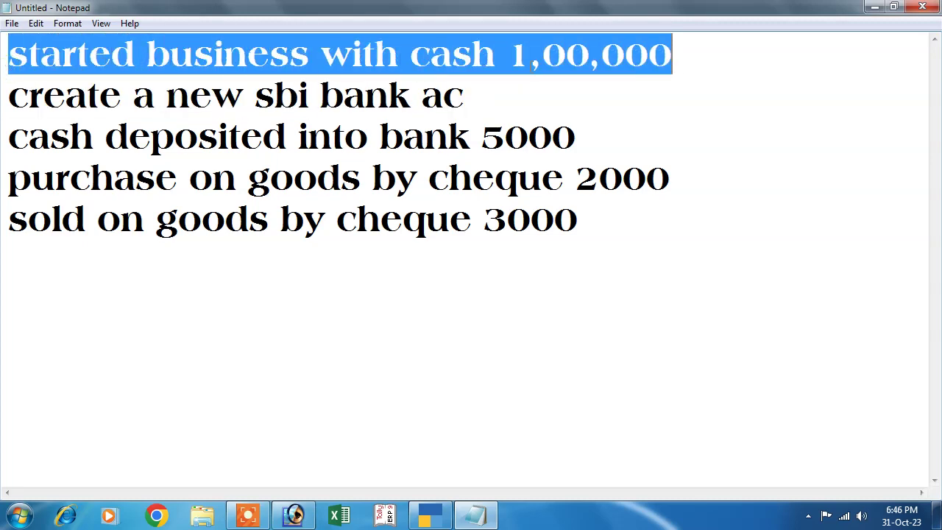
drag(509, 59, 670, 59)
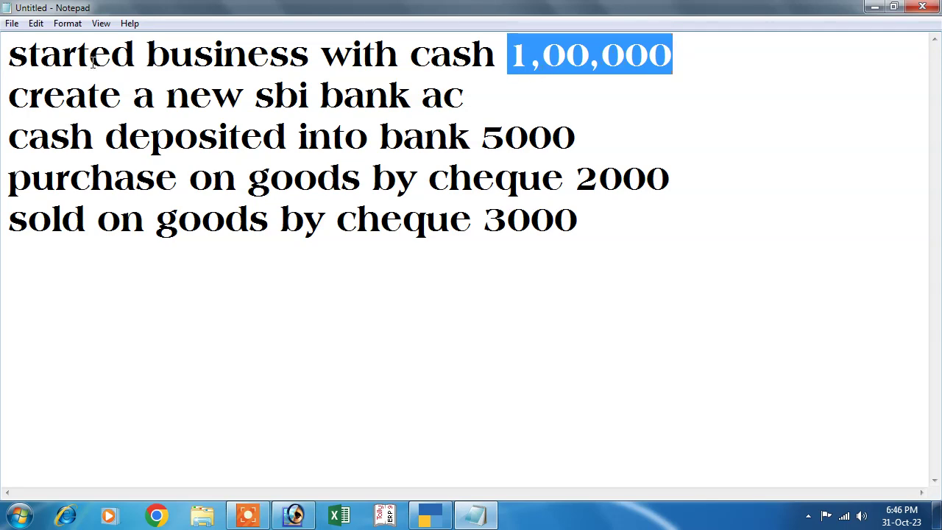
drag(9, 55, 673, 55)
drag(9, 55, 626, 62)
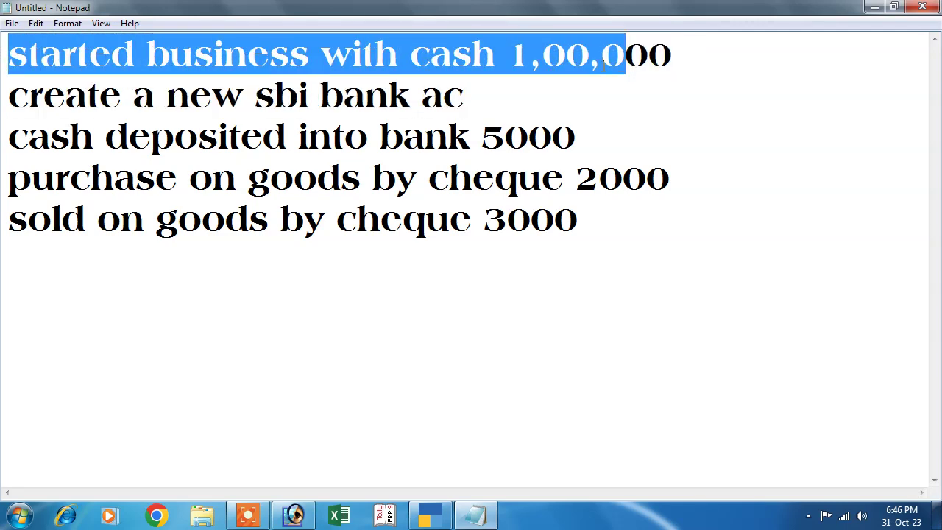
click(431, 516)
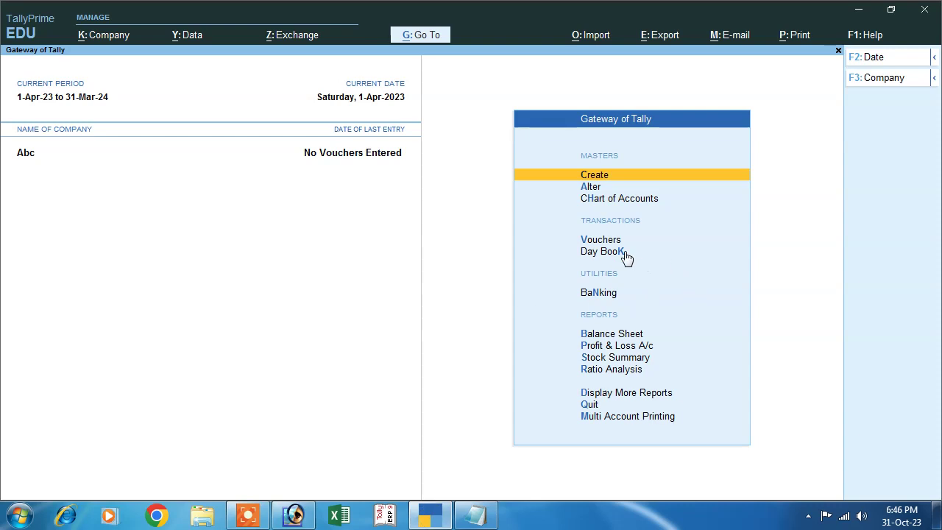
- Start a Receipt voucher and create a Capital ledger under Capital Account
click(596, 241)
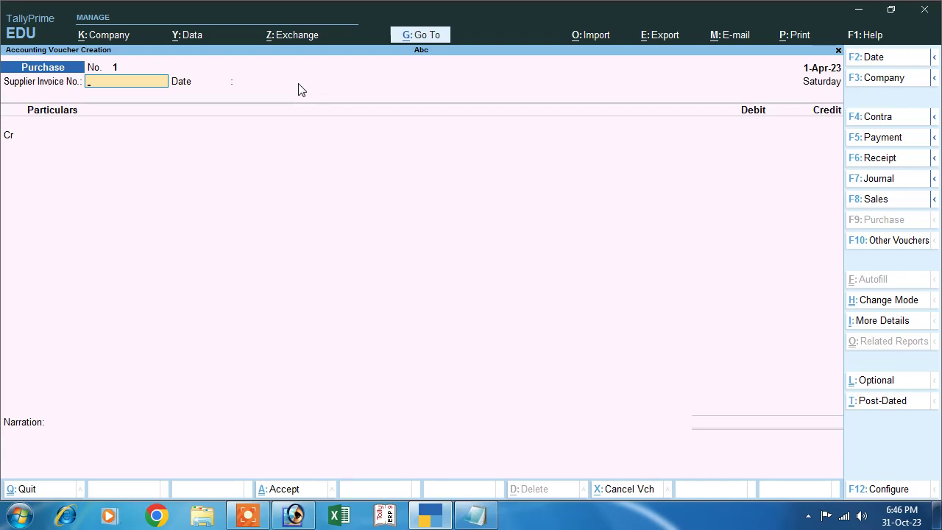
click(870, 161)
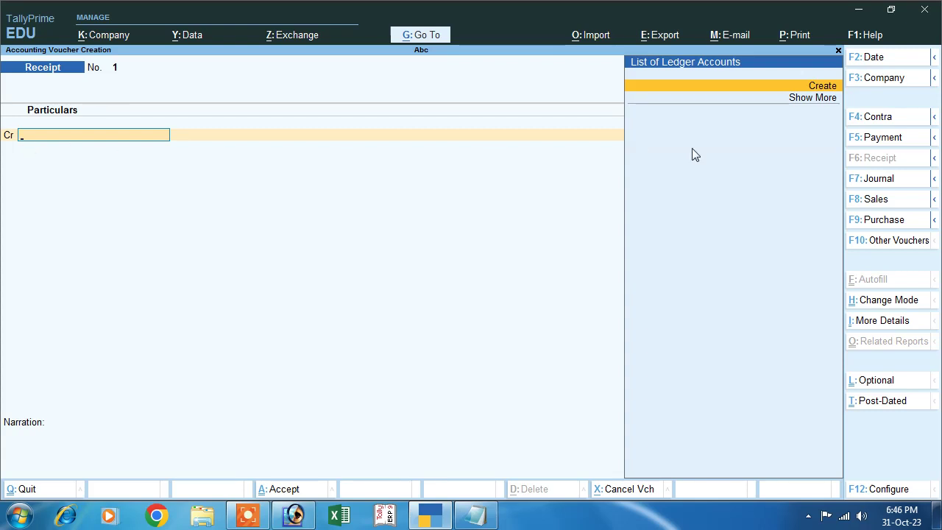
click(825, 88)
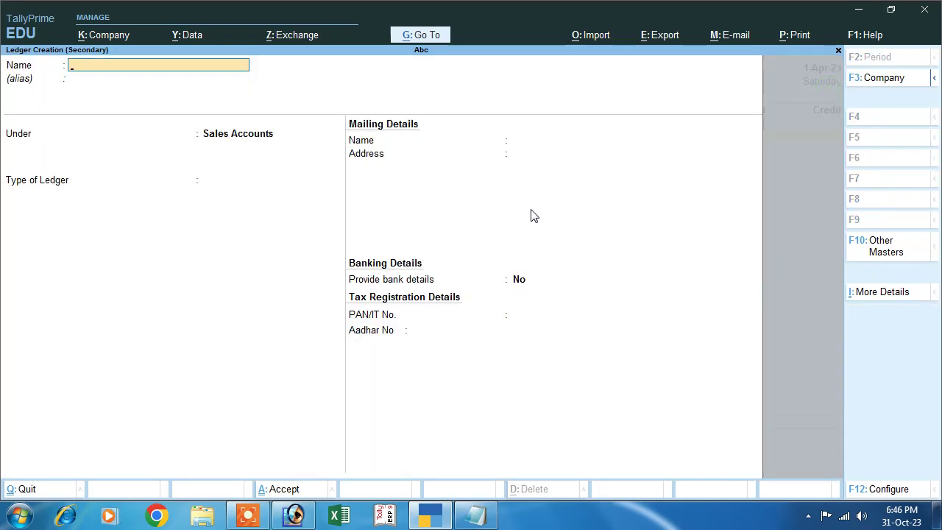
text(Capital)
key(Return)
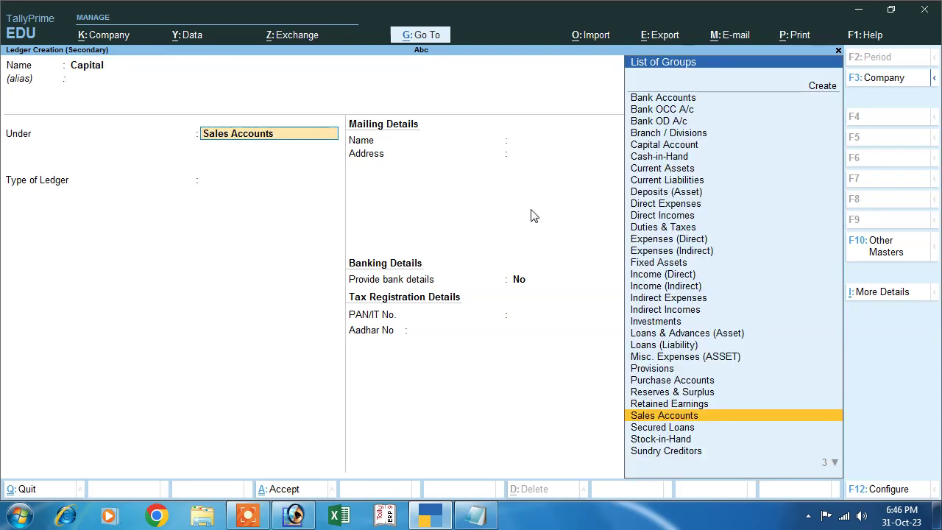
text(C)
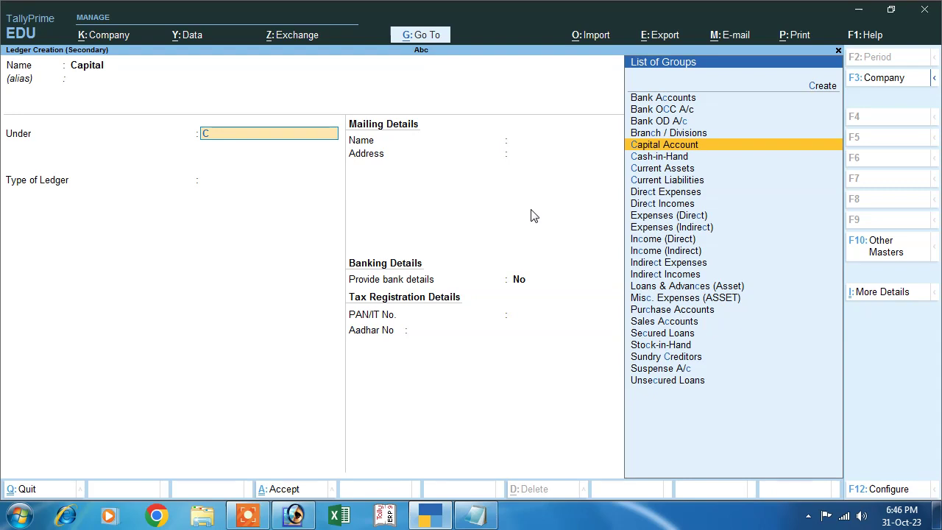
key(Return)
key(Return)
key(Return)
key(Return)
key(Return)
key(Return)
key(Return)
key(Return)
key(Return)
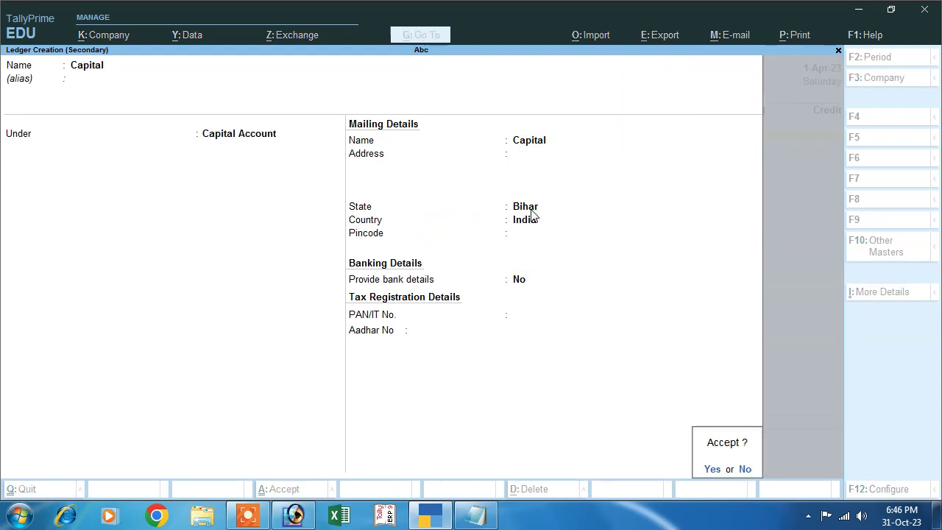
key(Return)
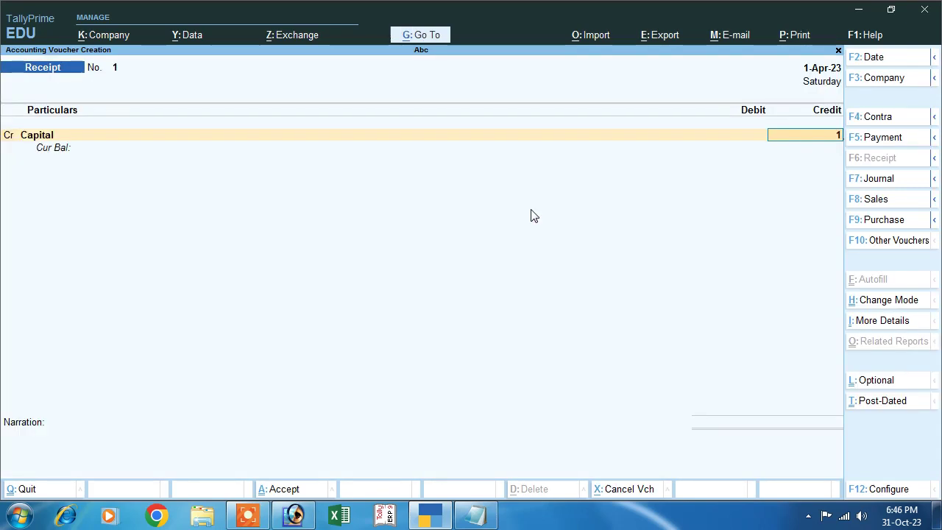
- Credit Capital 1,00,000, debit Cash, and save the receipt voucher
text(100000)
key(Return)
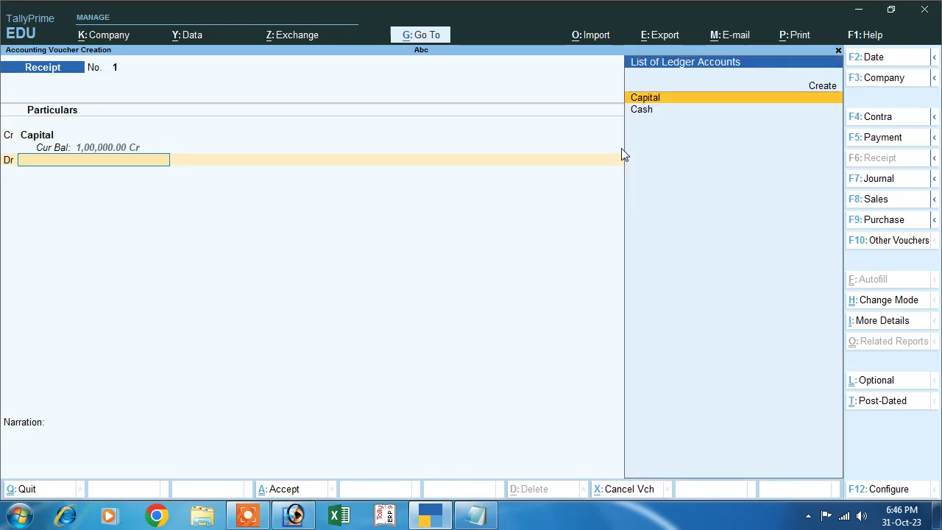
key(Down)
key(Return)
key(Return)
key(Return)
key(Return)
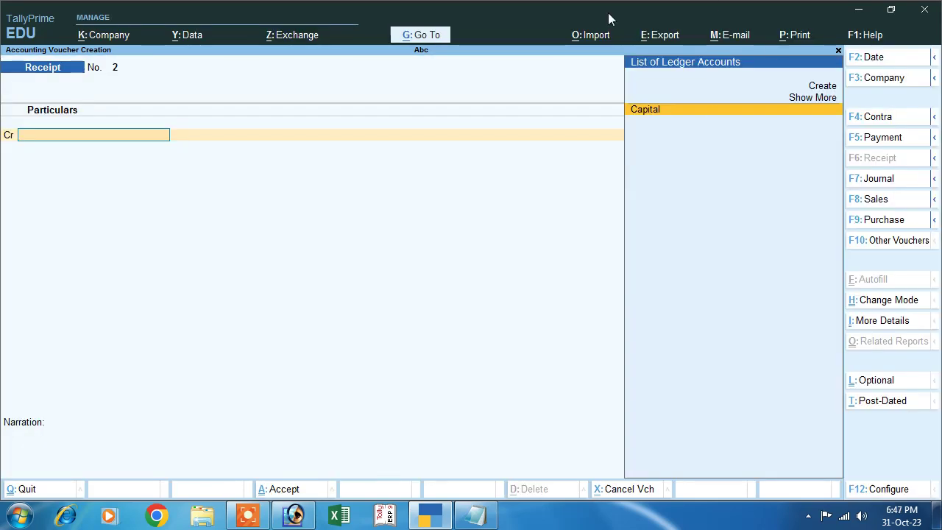
click(474, 515)
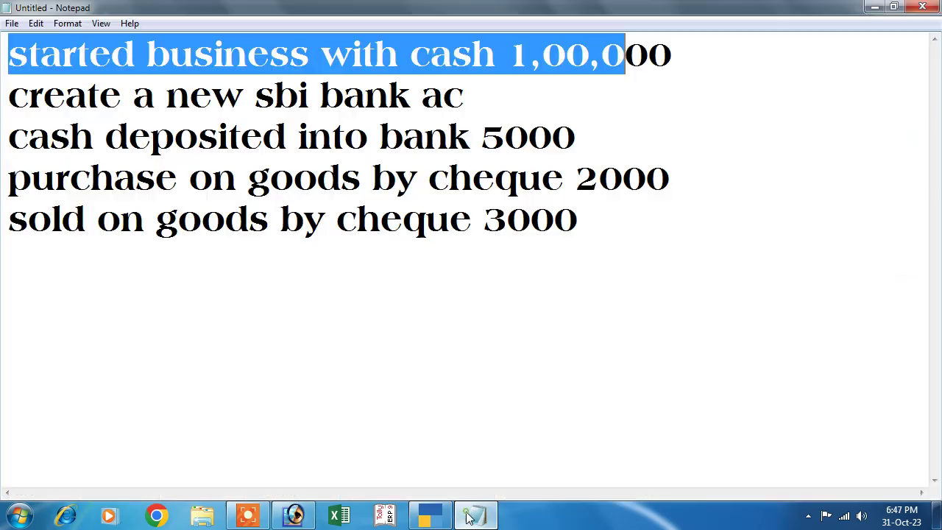
- Append the bank account number to the SBI bank account line in Notepad
click(5, 103)
drag(212, 103, 468, 110)
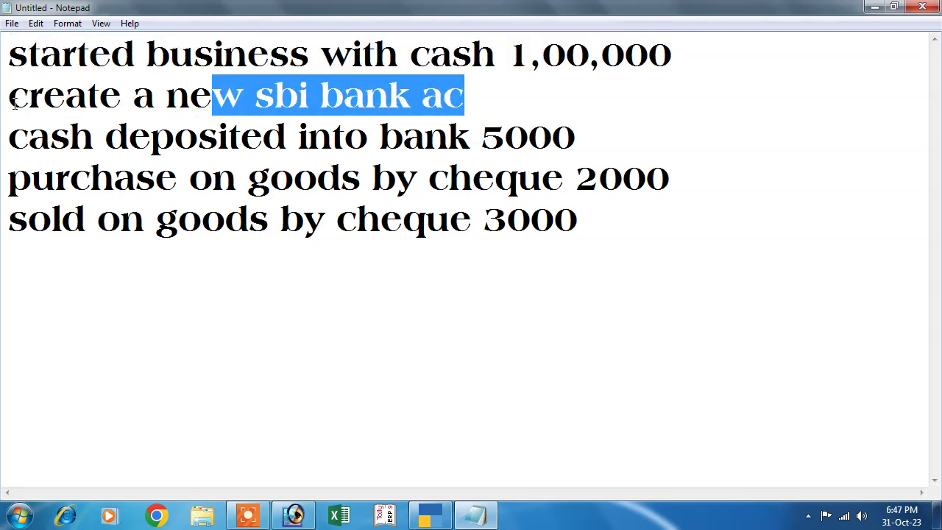
drag(13, 103, 473, 104)
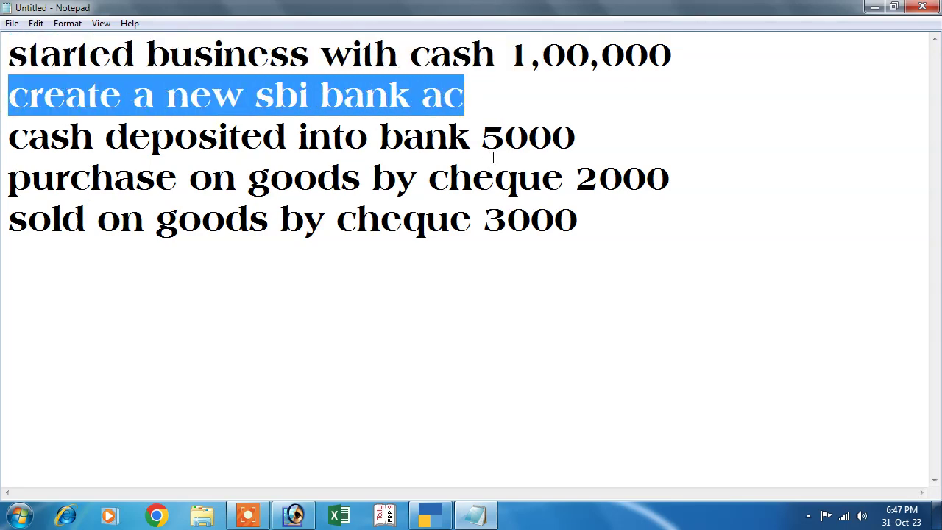
click(475, 100)
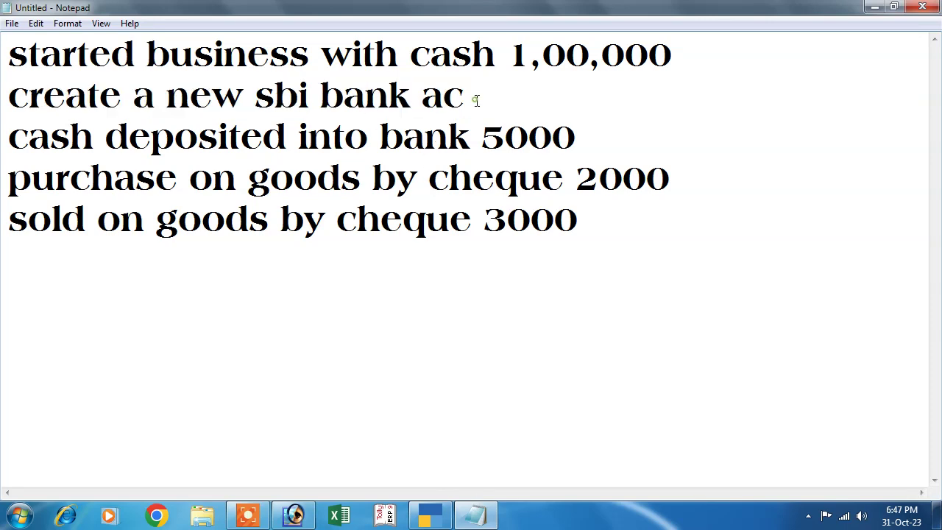
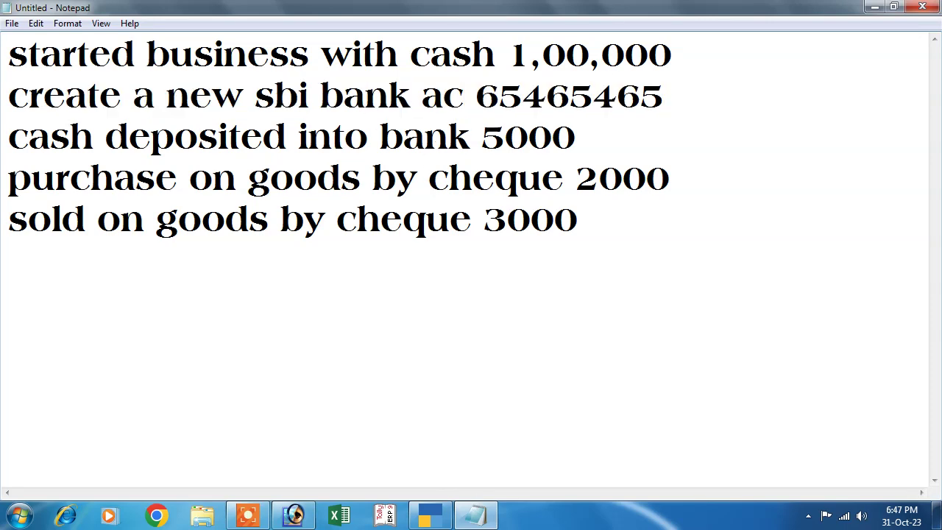
click(427, 515)
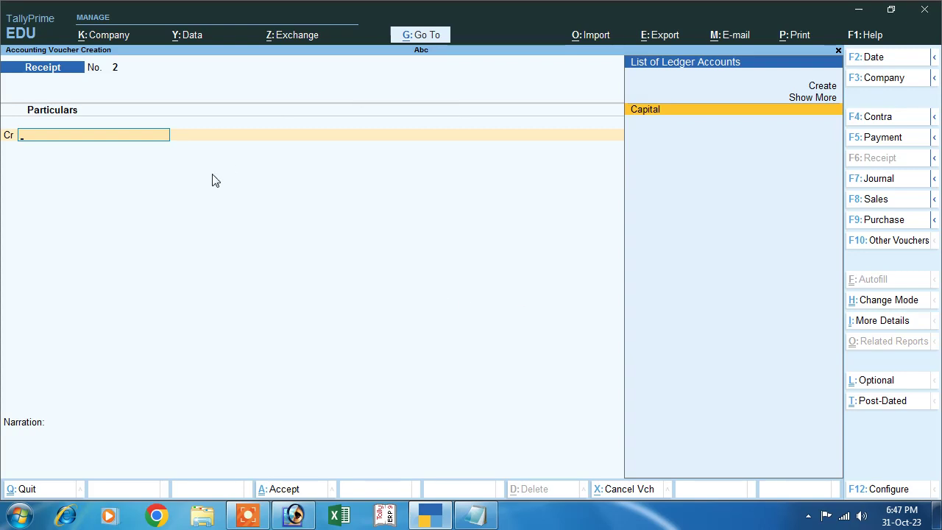
- Leave the receipt voucher and create an Sbi Bank ledger under Bank Accounts
key(Escape)
key(Escape)
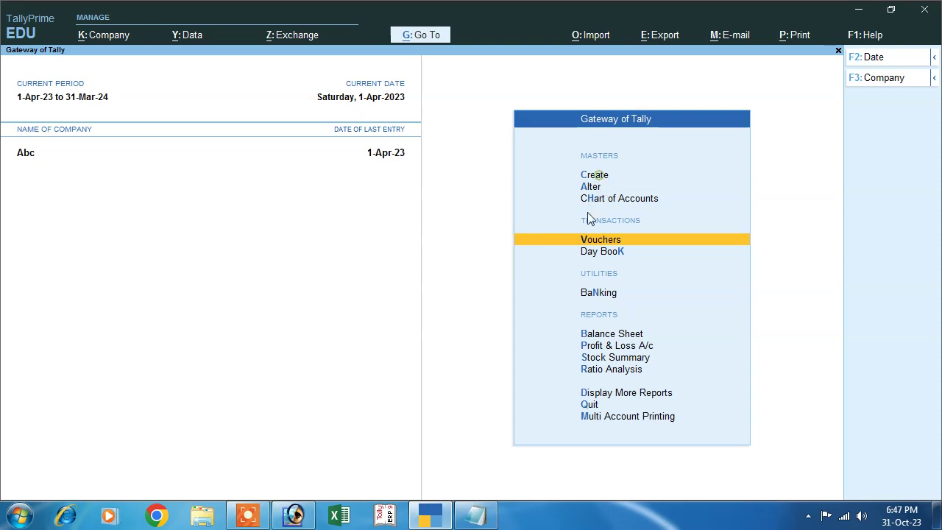
key(c)
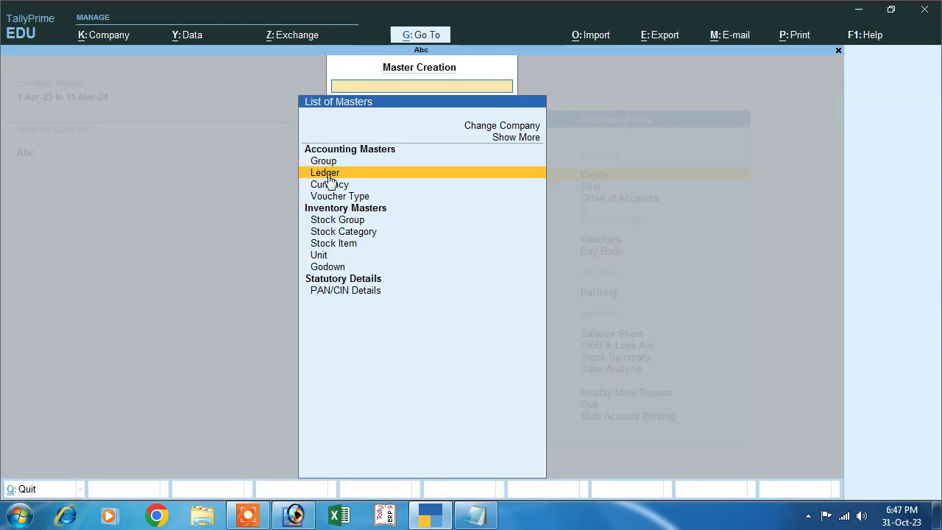
click(329, 174)
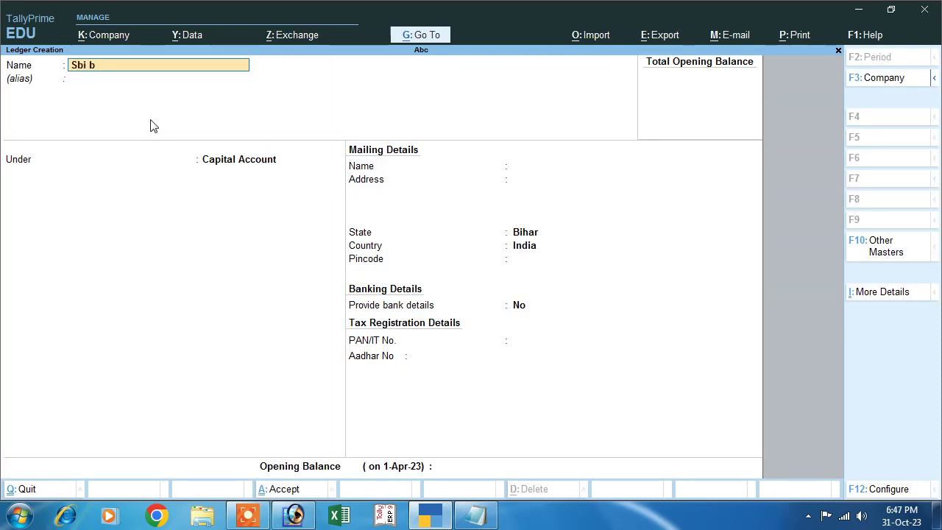
key(Return)
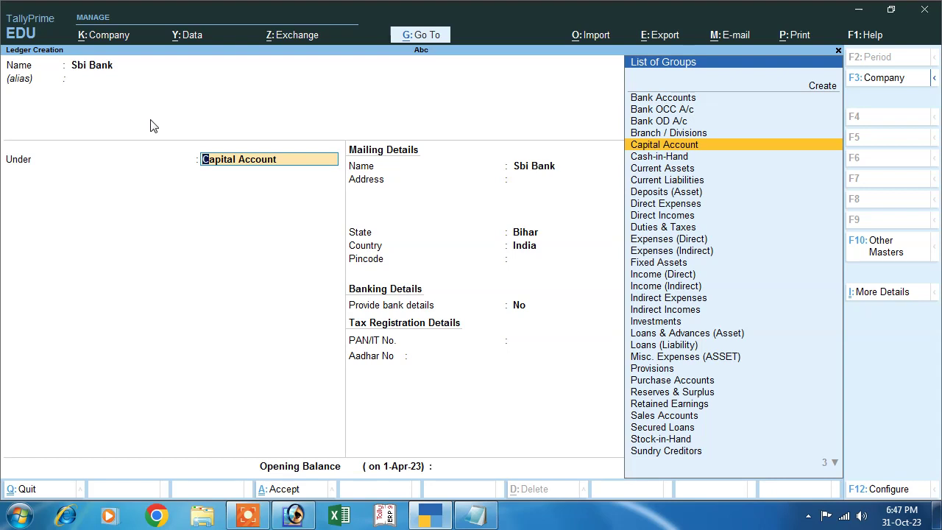
text(B)
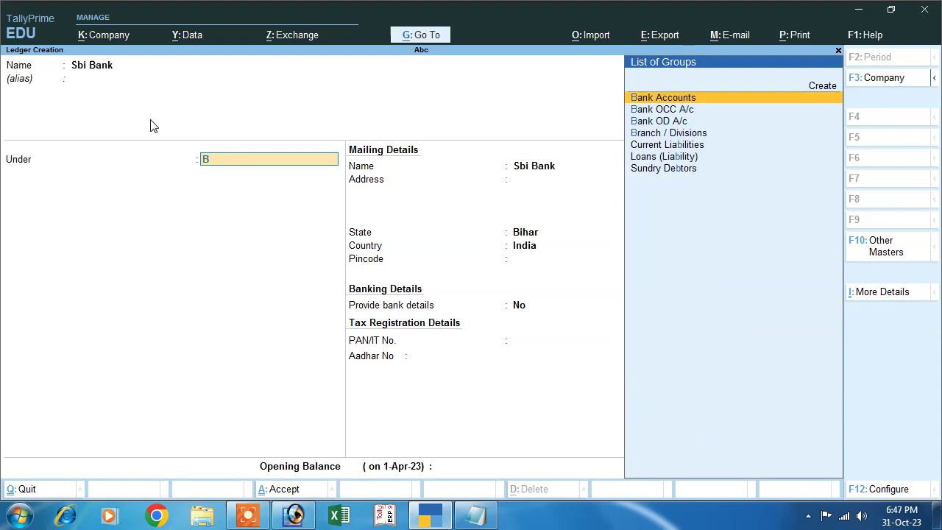
key(Return)
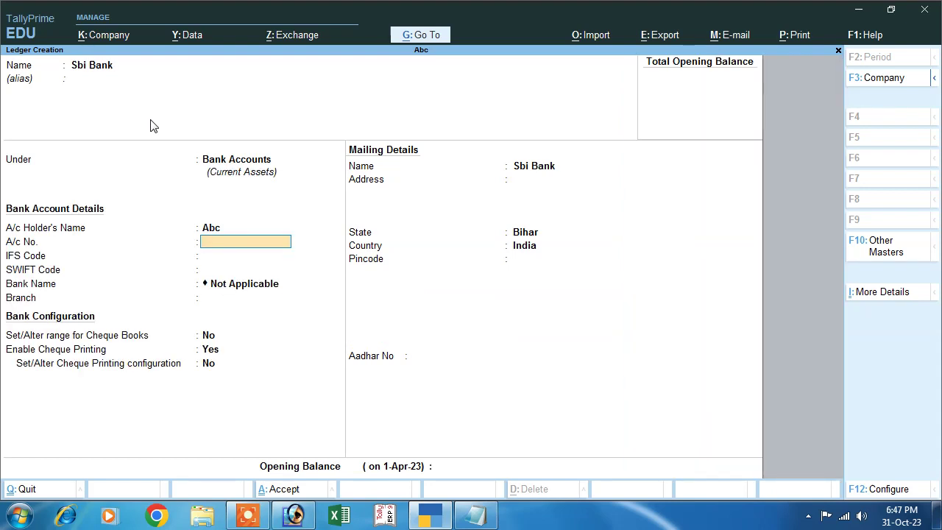
- Enter the bank account number and IFS code SBI8454, then save the ledger
key(Return)
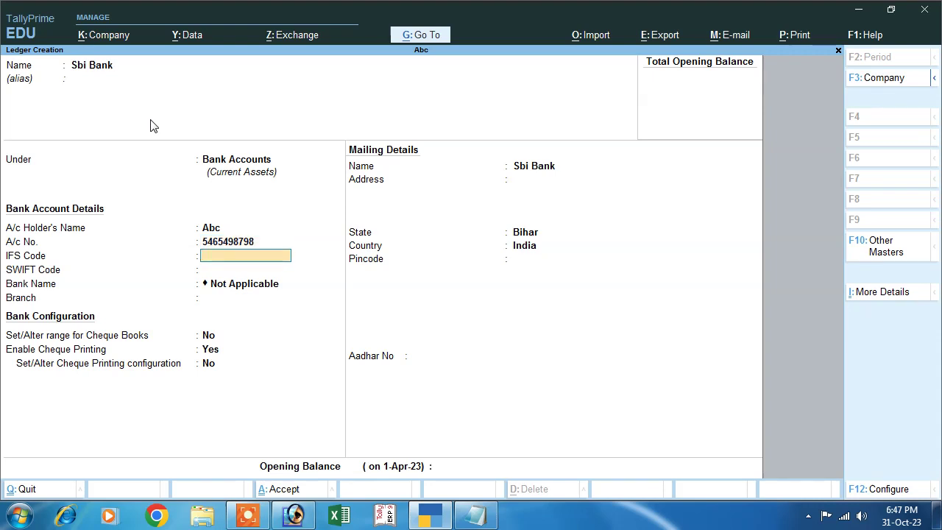
key(Return)
key(Return)
key(Return)
key(Return)
key(Return)
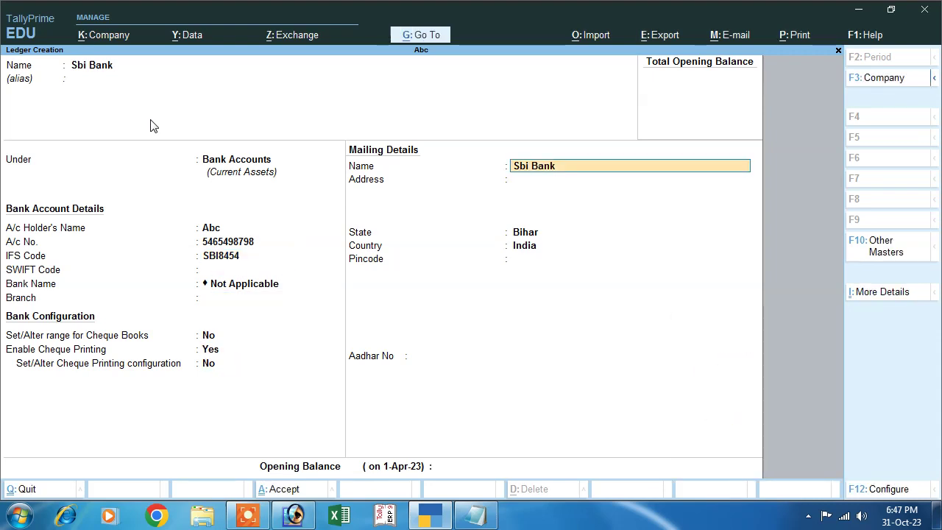
key(Return)
key(Return)
key(Return)
key(Return)
key(Return)
key(Return)
key(Return)
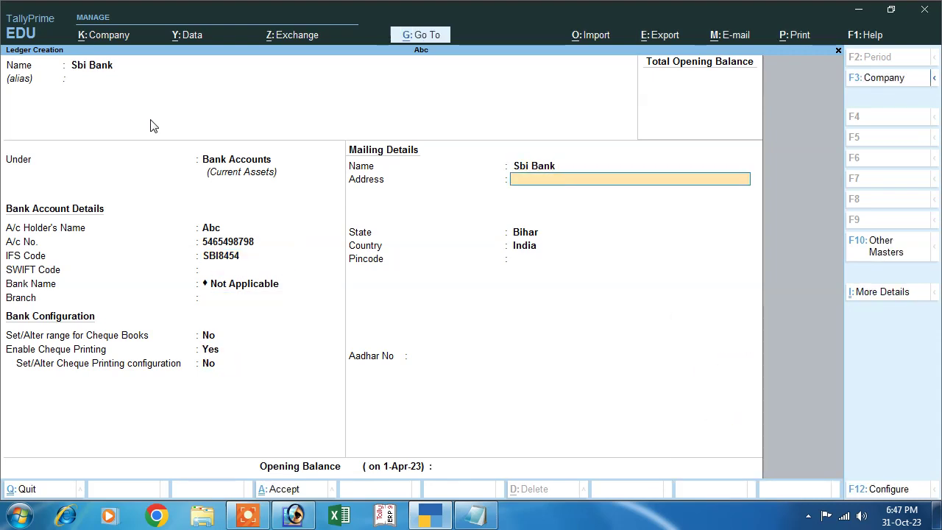
key(Return)
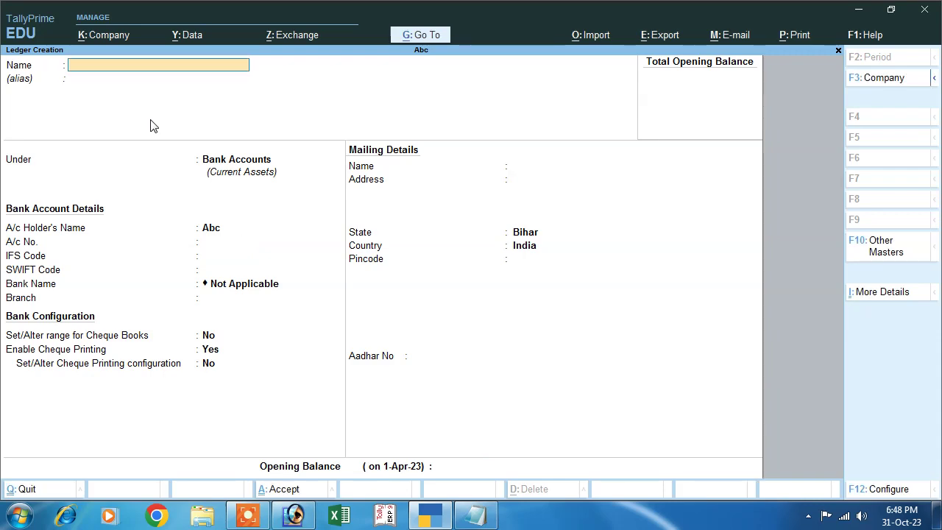
key(Escape)
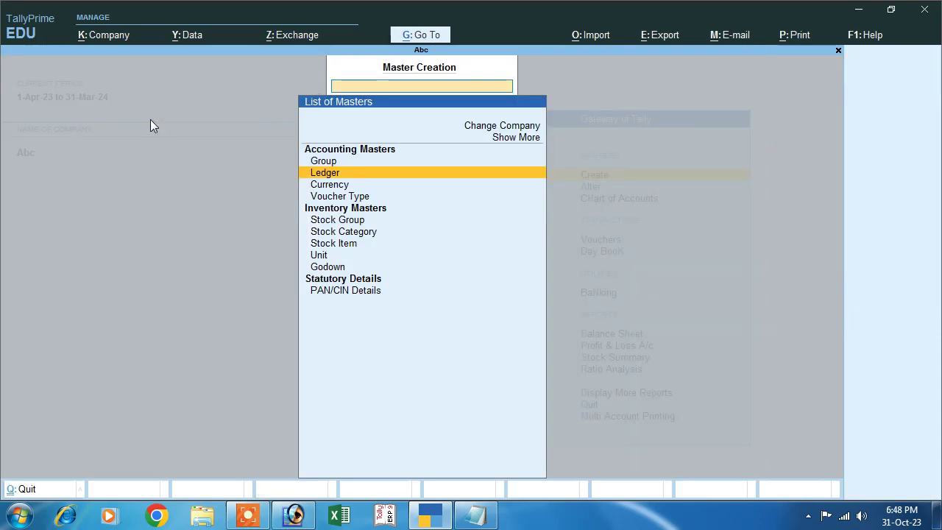
key(Escape)
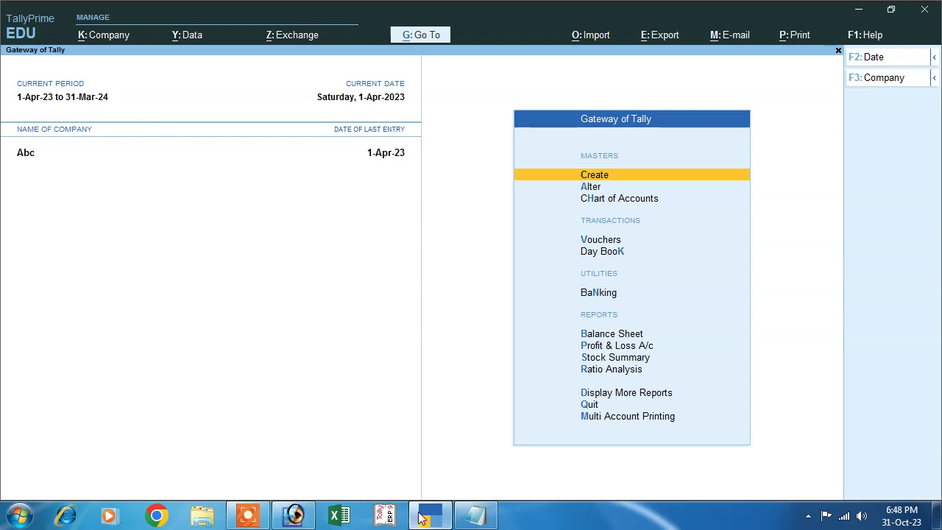
click(476, 516)
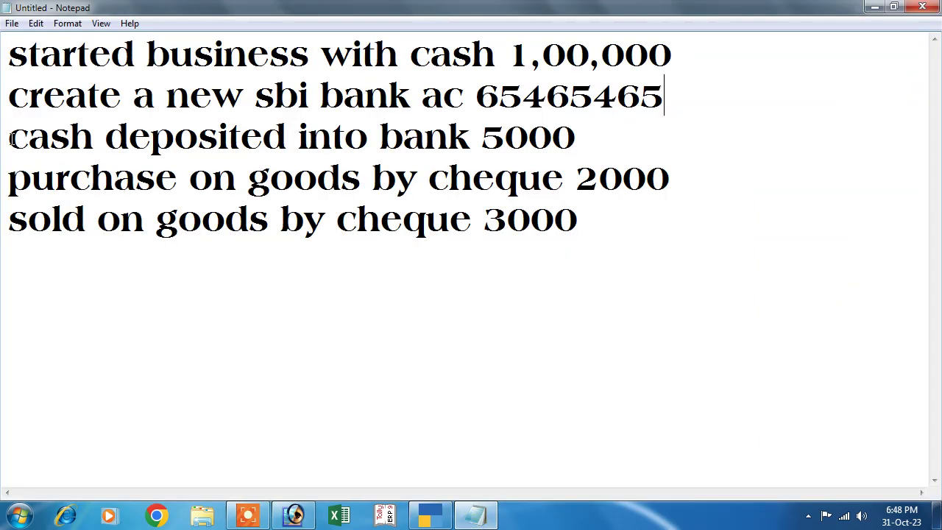
drag(12, 139, 581, 137)
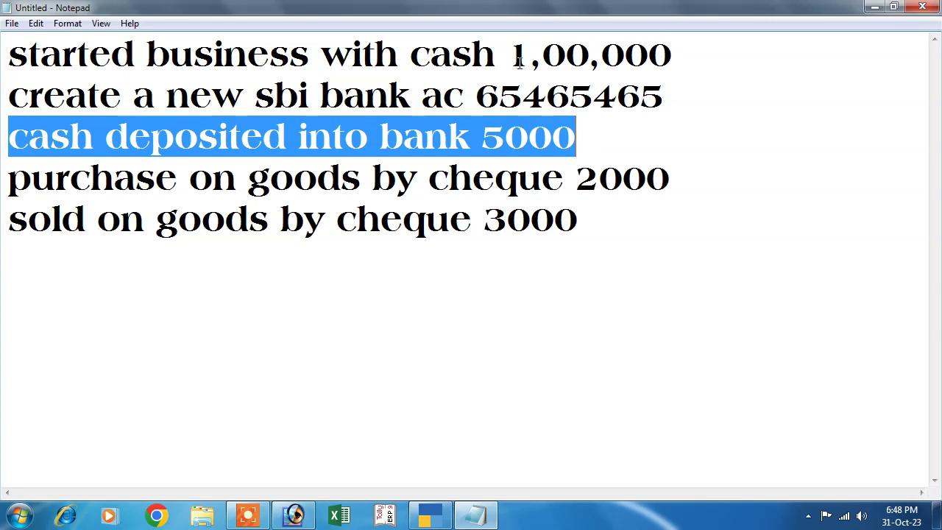
drag(508, 59, 673, 61)
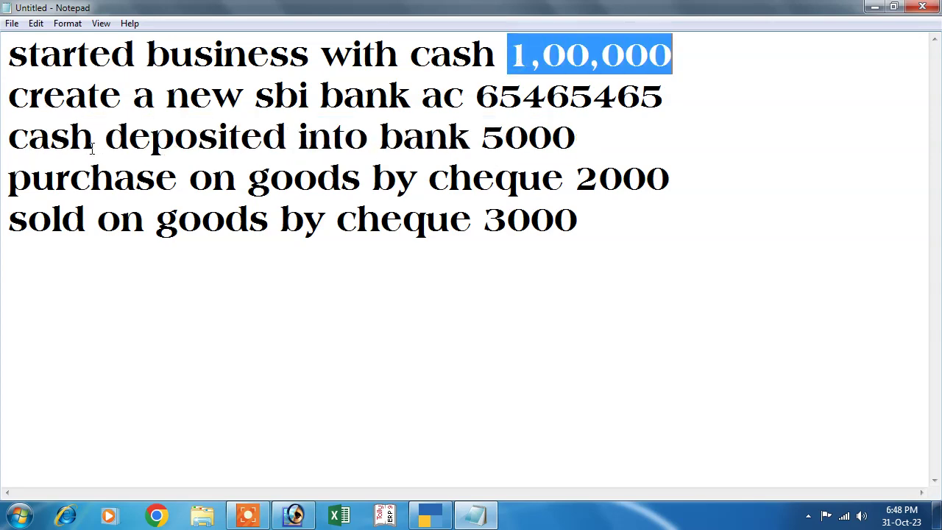
drag(482, 137, 576, 137)
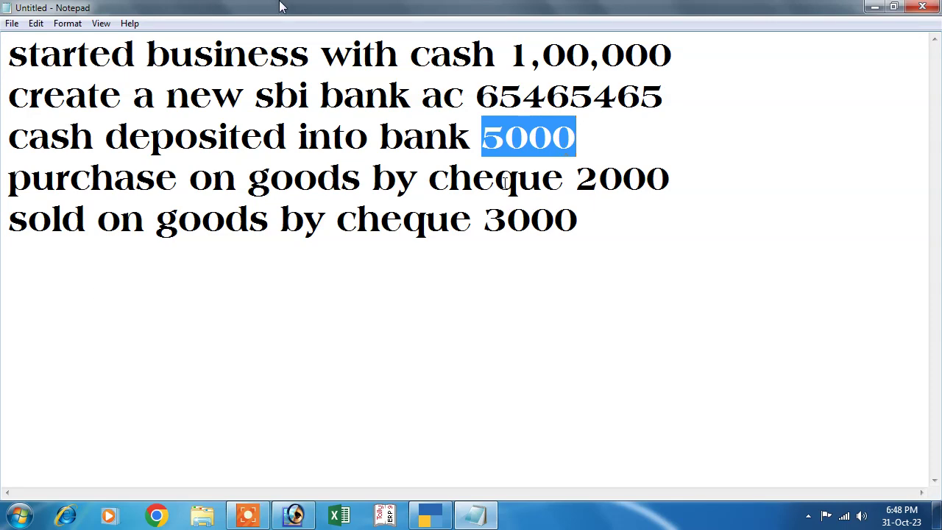
click(428, 518)
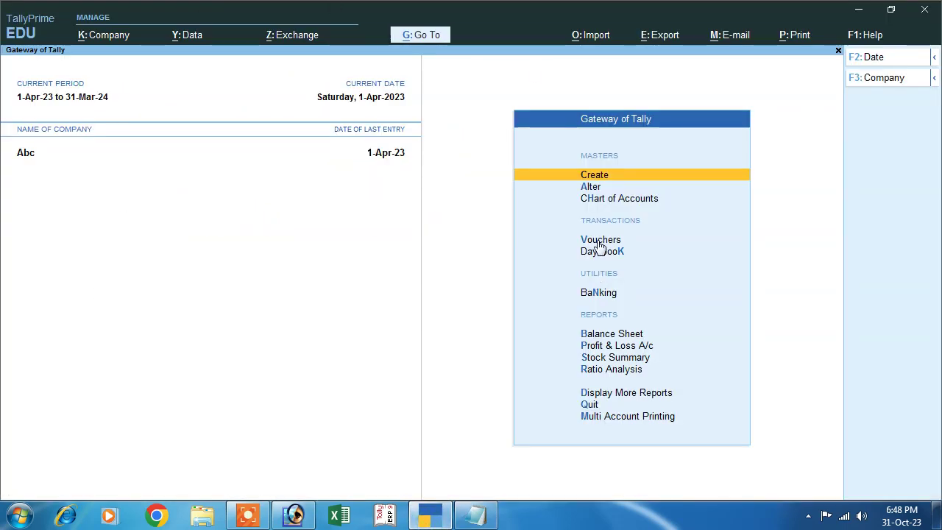
- Start a Contra voucher crediting Cash 5,000
click(596, 241)
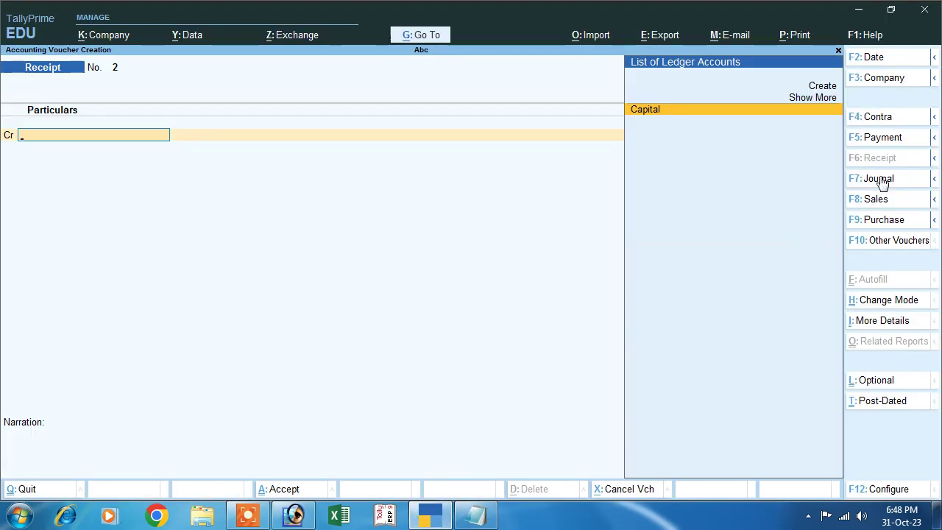
click(879, 124)
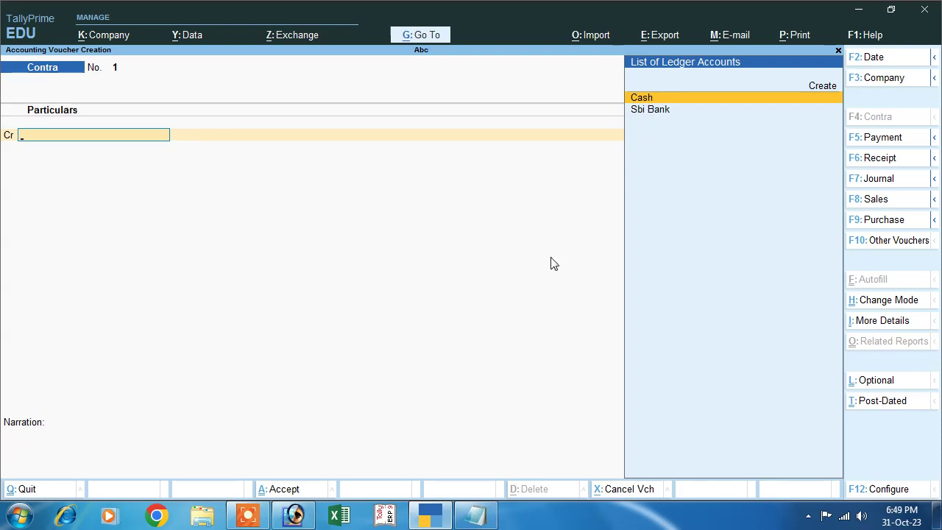
key(Return)
text(5,00)
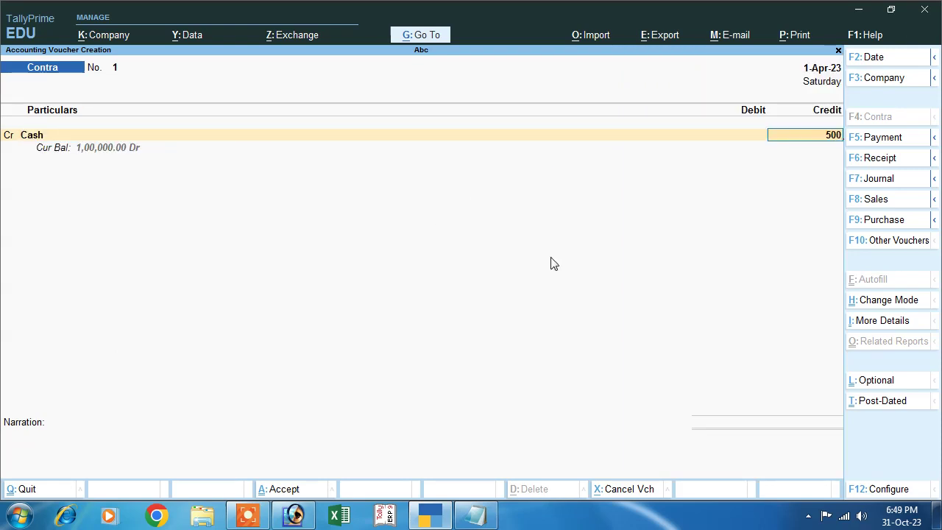
text(0)
key(Return)
key(Return)
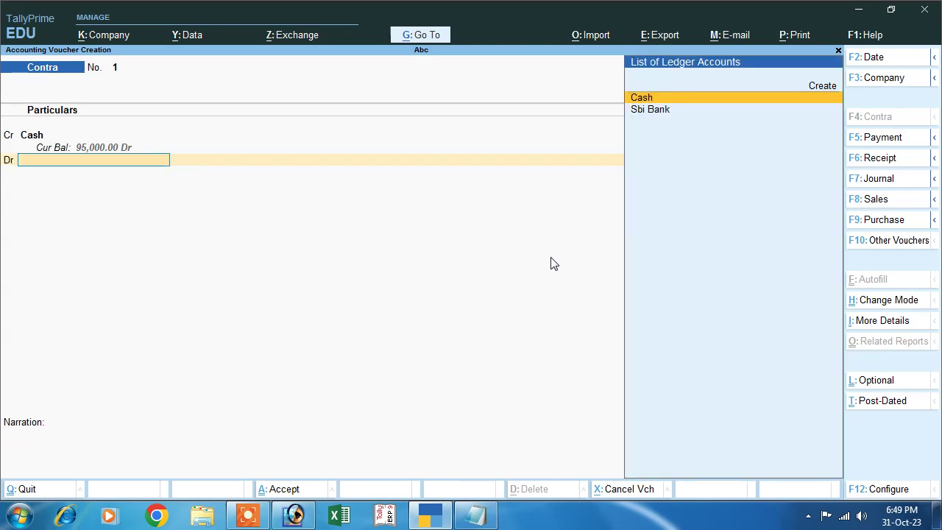
- Debit Sbi Bank 5,000 as five 1000 notes, save, and return to the Gateway
key(Down)
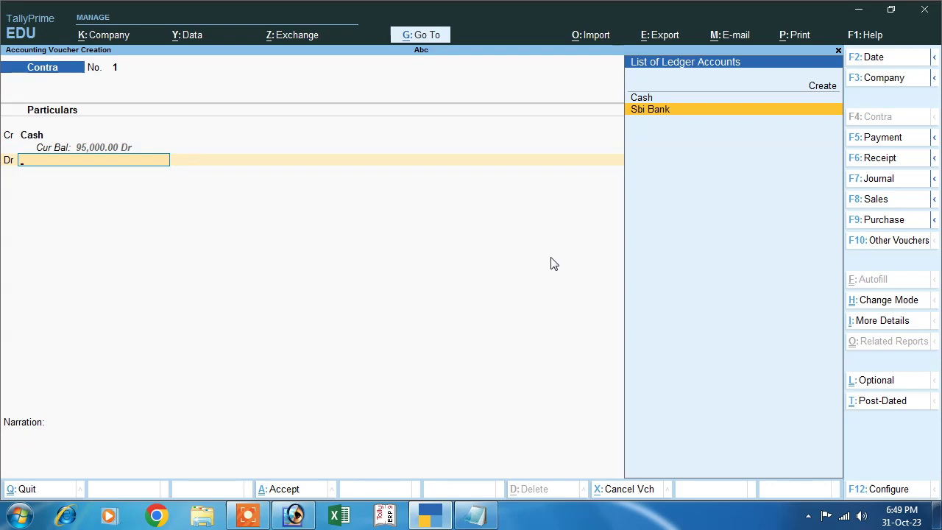
key(Return)
key(Return)
key(Return)
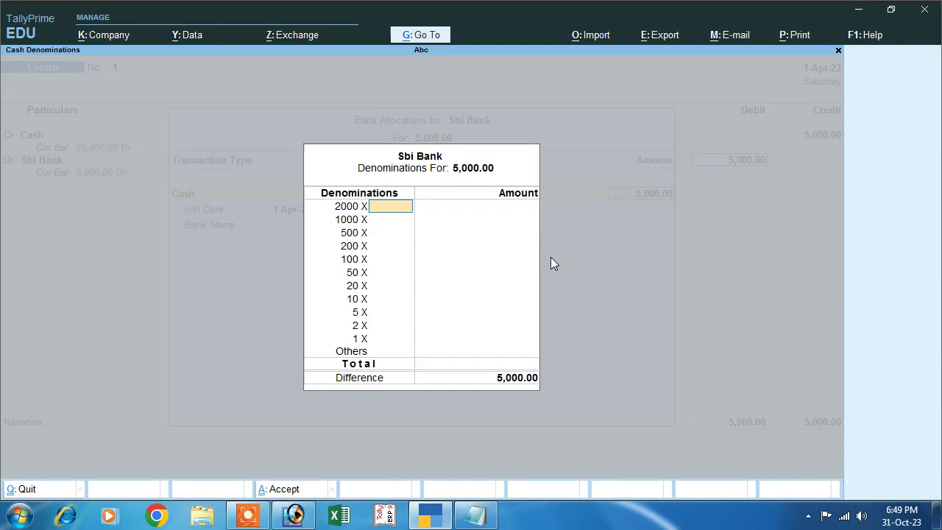
key(Return)
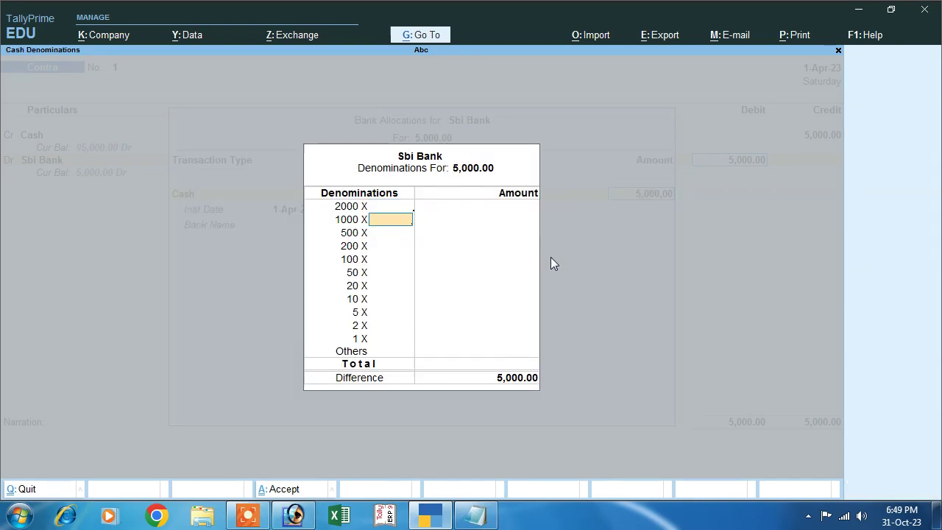
text(5)
key(Return)
key(Return)
key(Return)
key(Return)
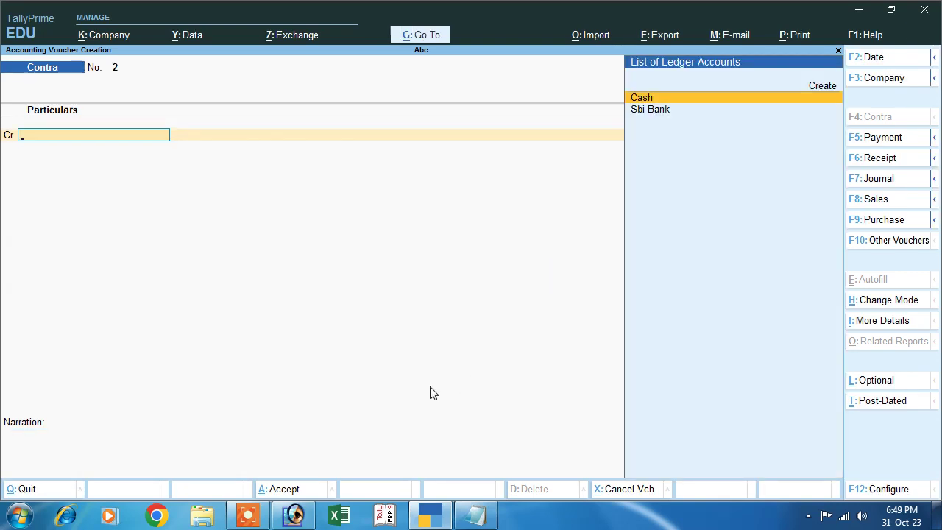
key(Escape)
key(Return)
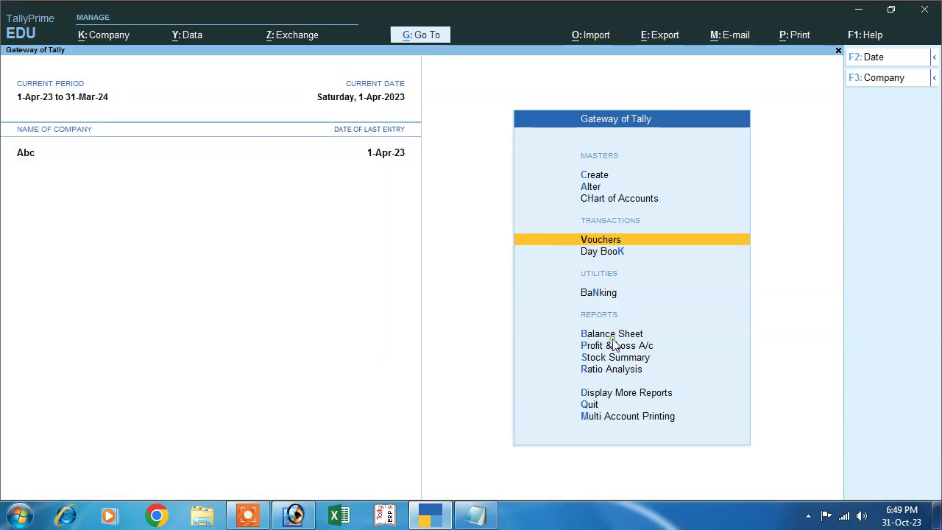
- Check the detailed Balance Sheet: Cash-in-Hand 95,000 and Bank Accounts 5,000
click(612, 339)
key(alt+F5)
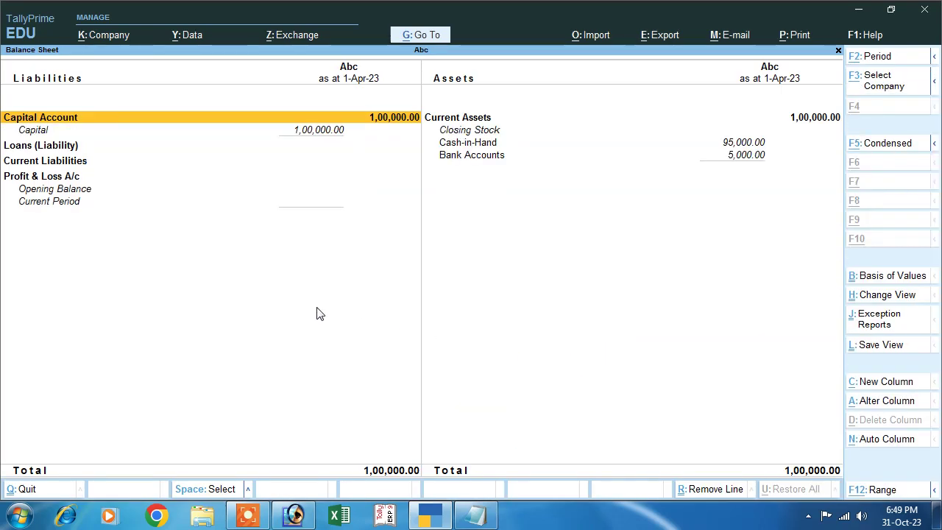
click(472, 142)
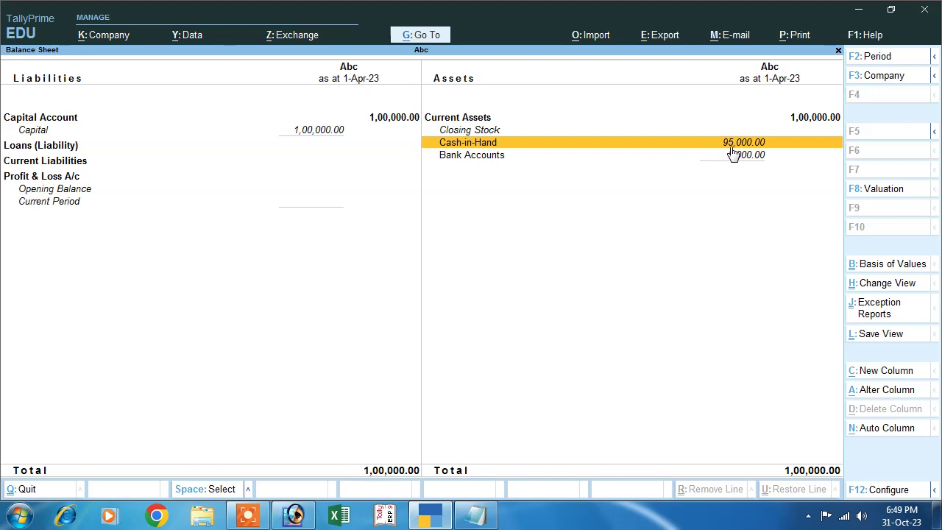
click(494, 156)
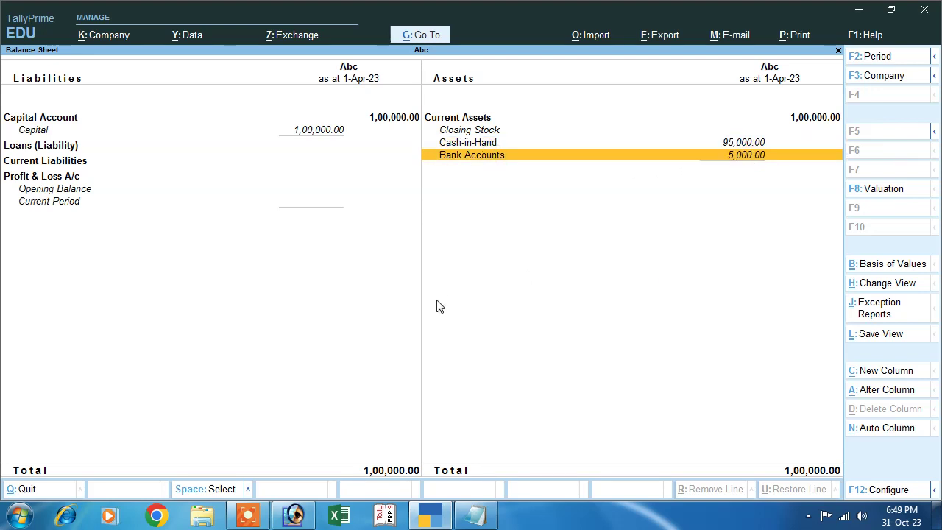
key(Escape)
key(Escape)
key(Escape)
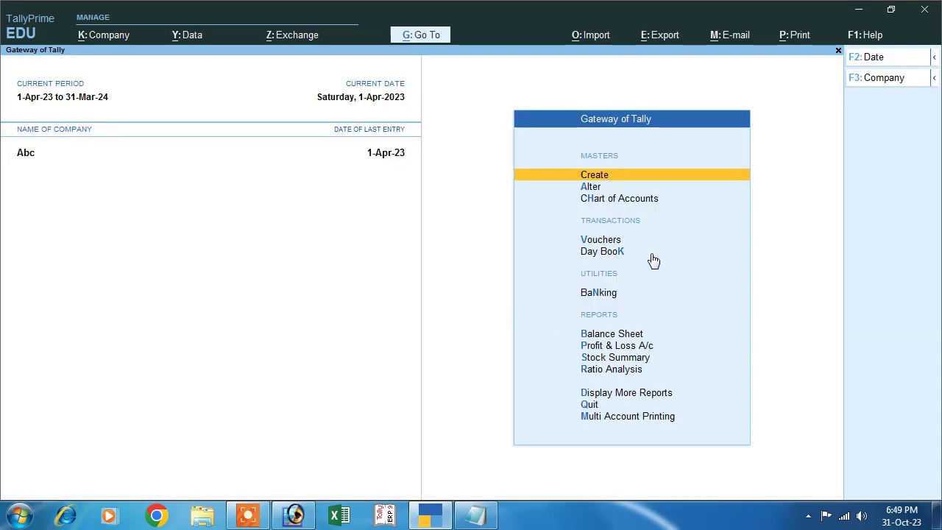
- Open voucher entry, then go to the purchase-by-cheque line in Notepad
key(v)
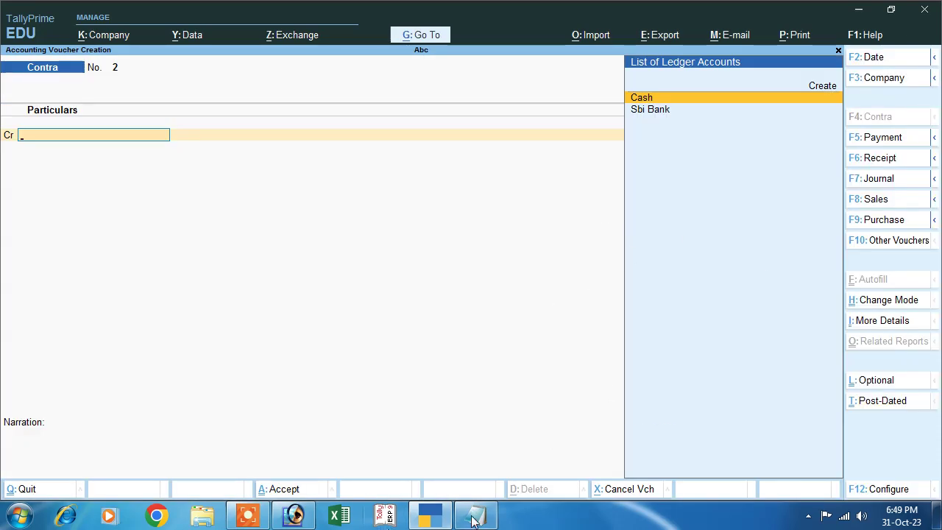
click(476, 516)
click(11, 181)
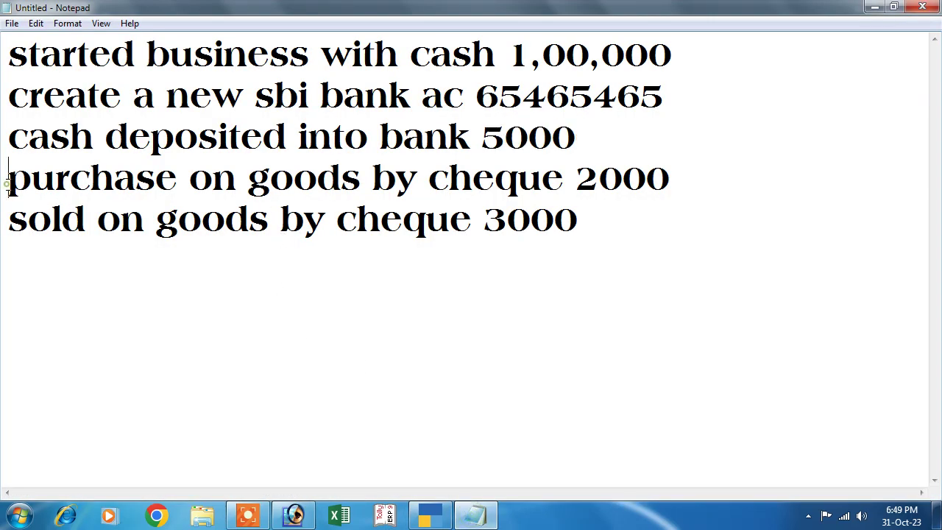
drag(70, 182, 669, 185)
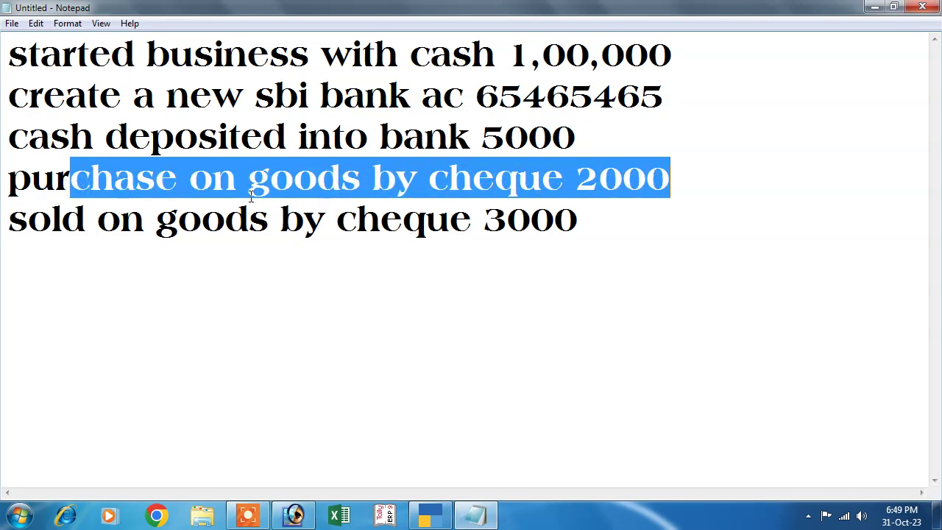
click(425, 192)
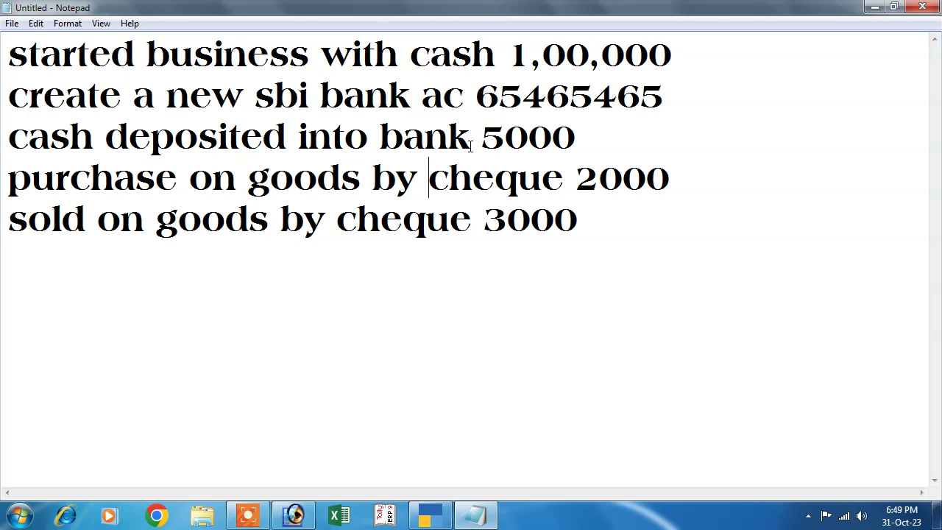
drag(573, 180, 670, 181)
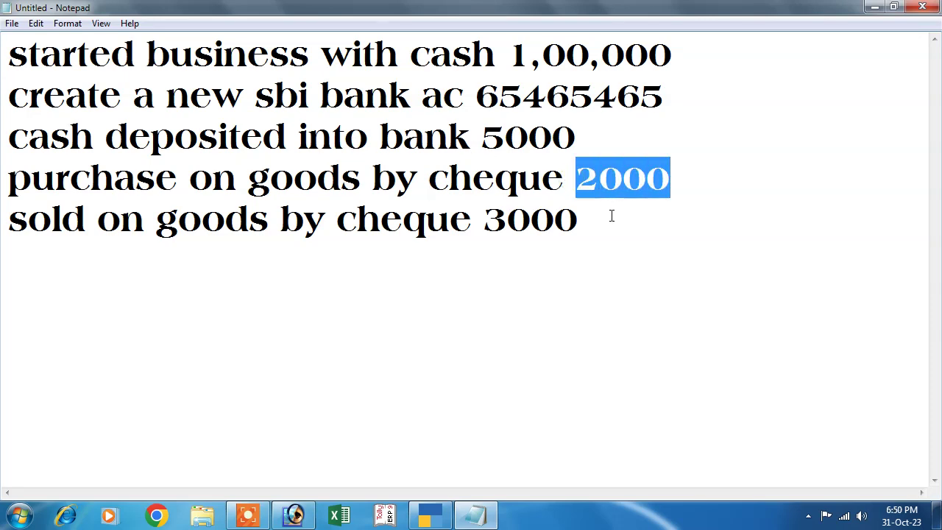
drag(474, 137, 612, 127)
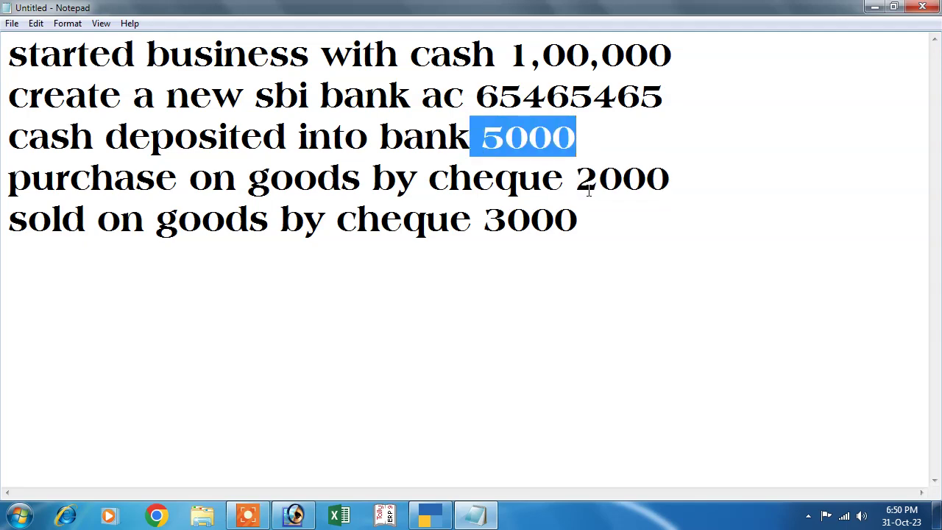
drag(573, 180, 670, 181)
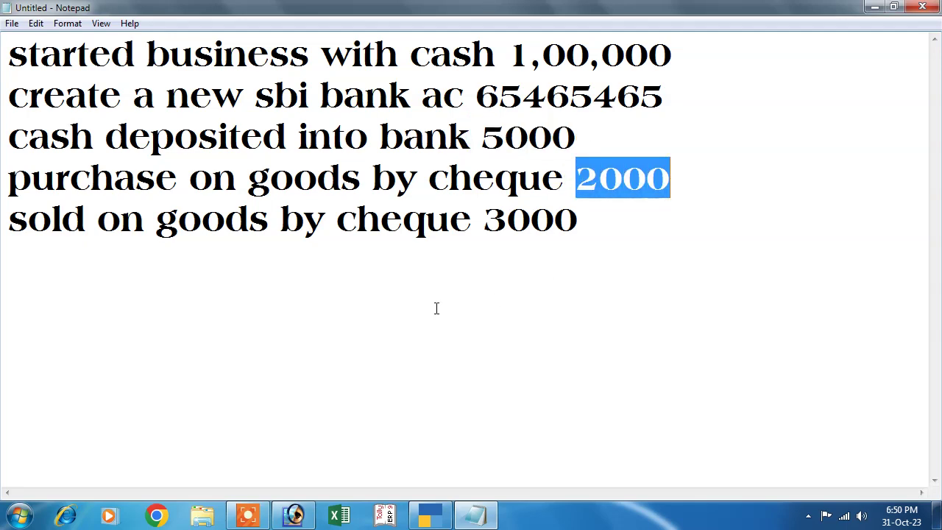
- Open a Purchase voucher in As Voucher mode with supplier invoice 01 dated 1-Apr-23
click(429, 516)
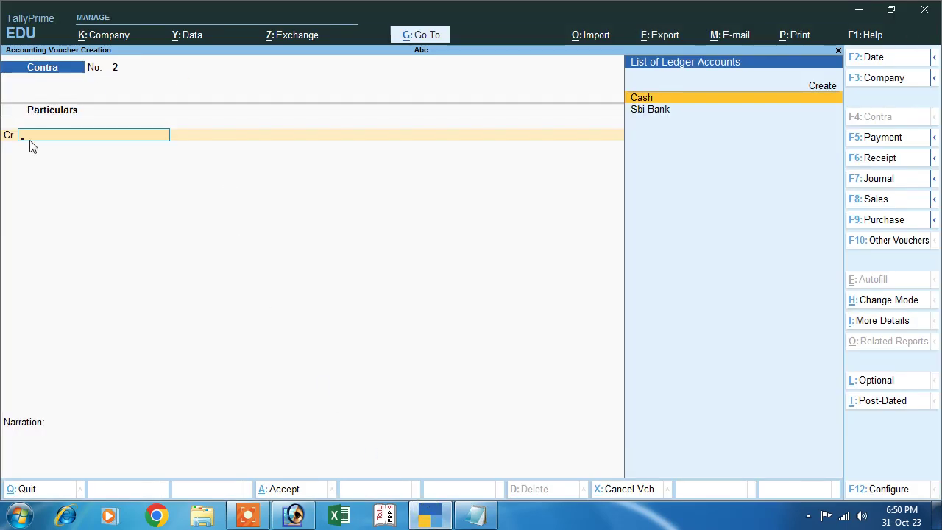
click(872, 219)
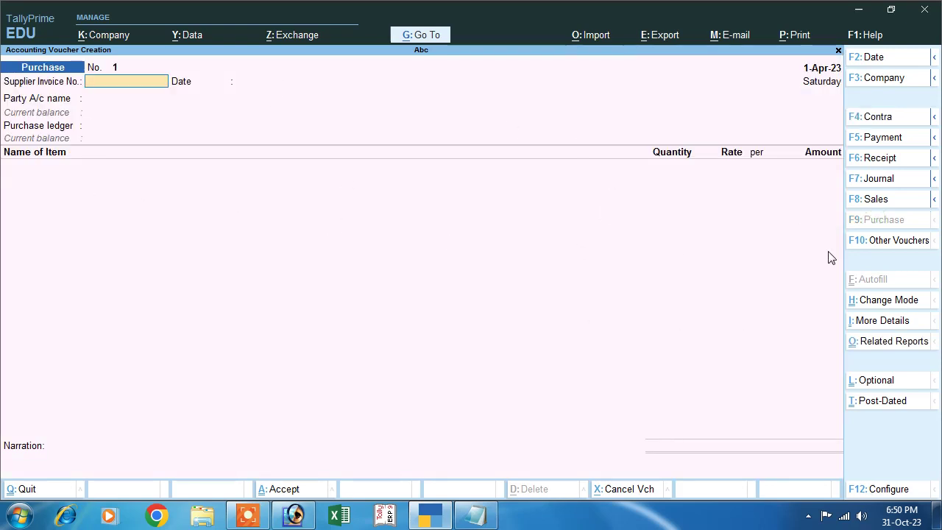
click(881, 300)
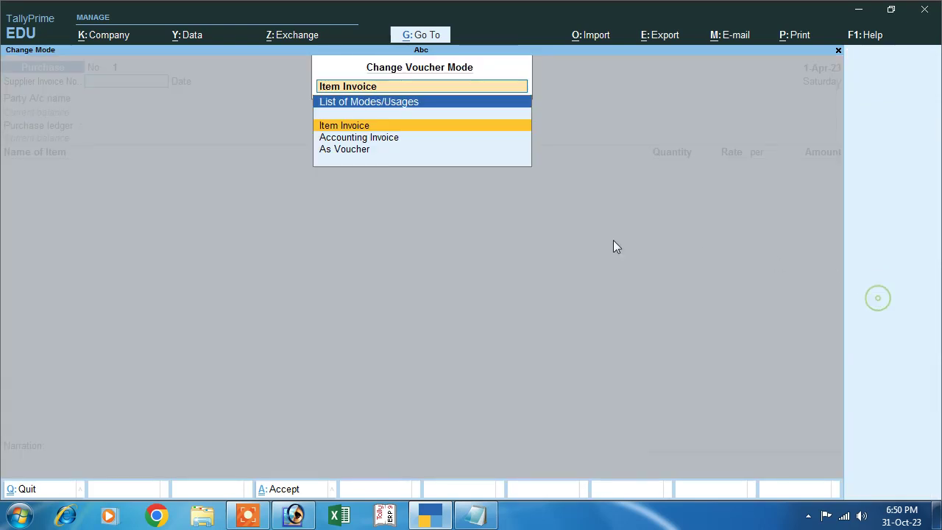
key(Down)
key(Down)
key(Return)
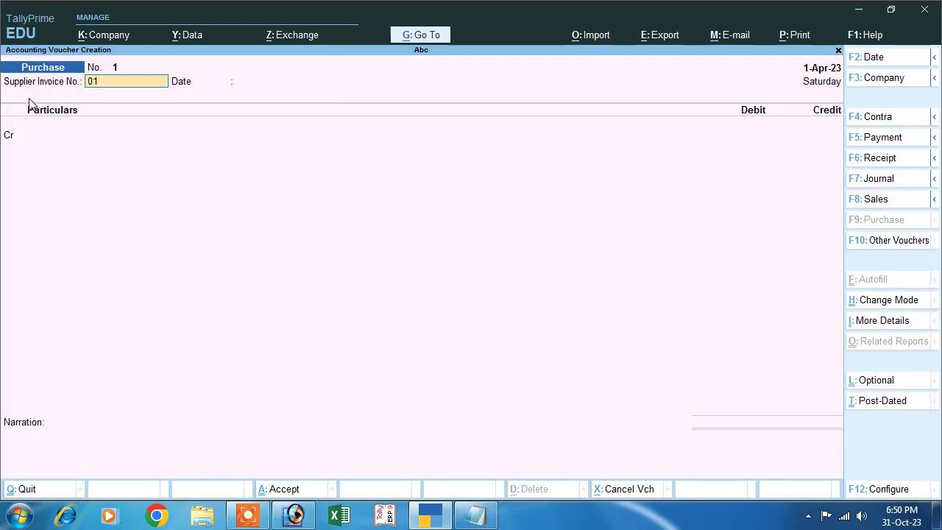
text(01)
key(Return)
key(Return)
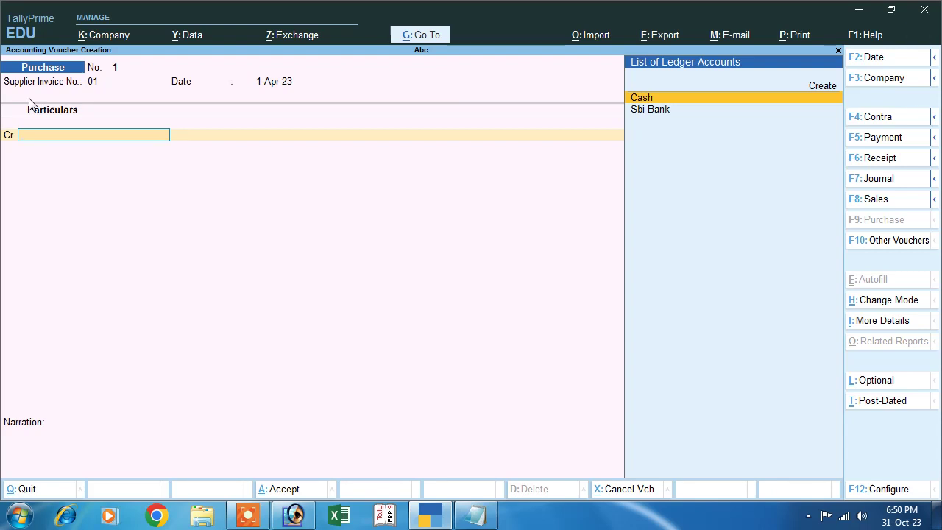
- Credit Sbi Bank 3,000 by cheque, then check the amount against Notepad
key(Down)
key(Return)
key(Return)
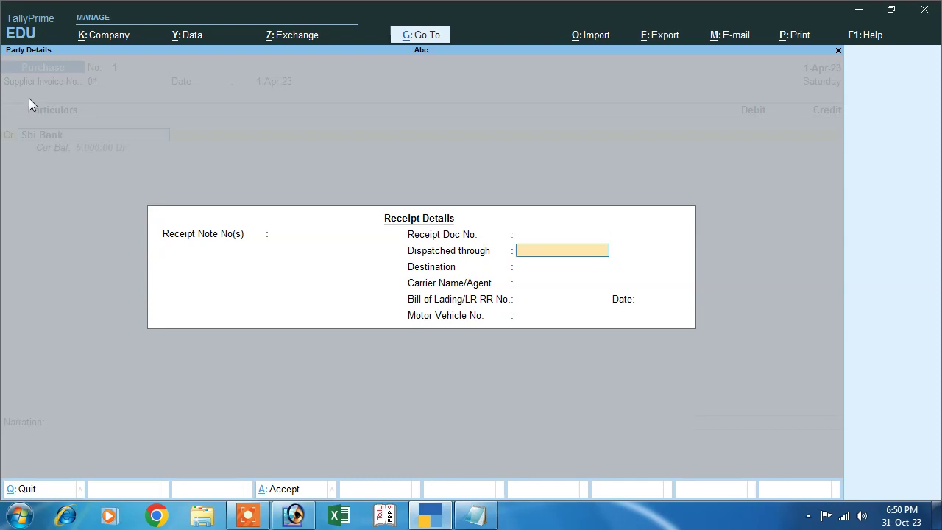
key(Return)
key(Return)
key(Return)
key(Return)
key(Return)
key(Return)
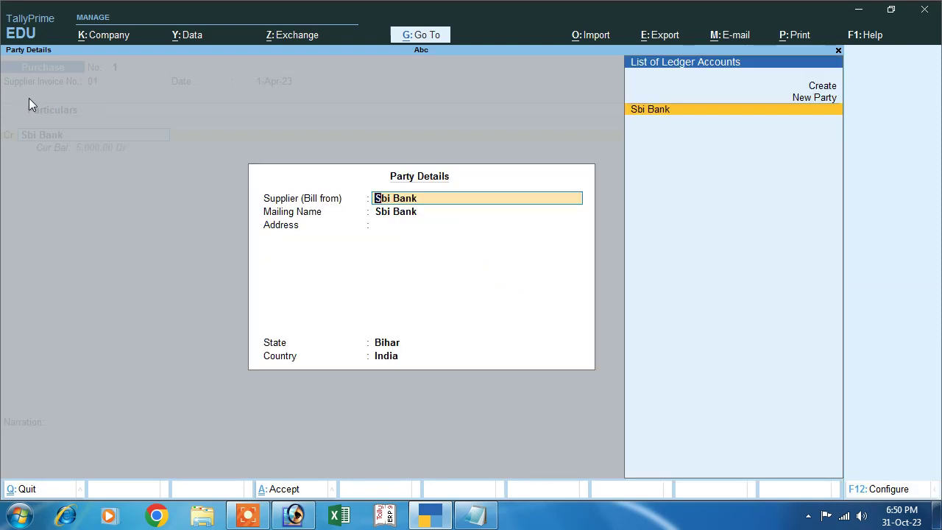
key(Return)
key(Return)
key(Return)
key(Return)
key(Return)
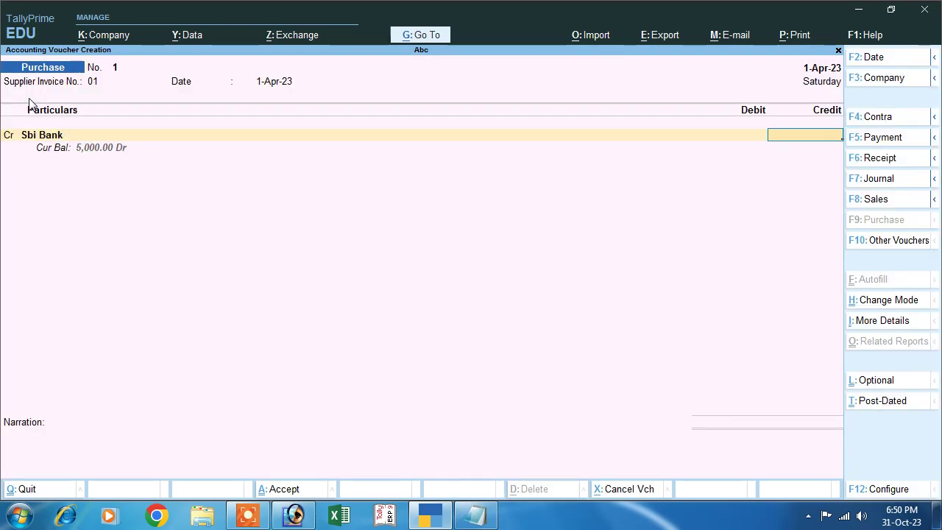
text(3000)
key(Return)
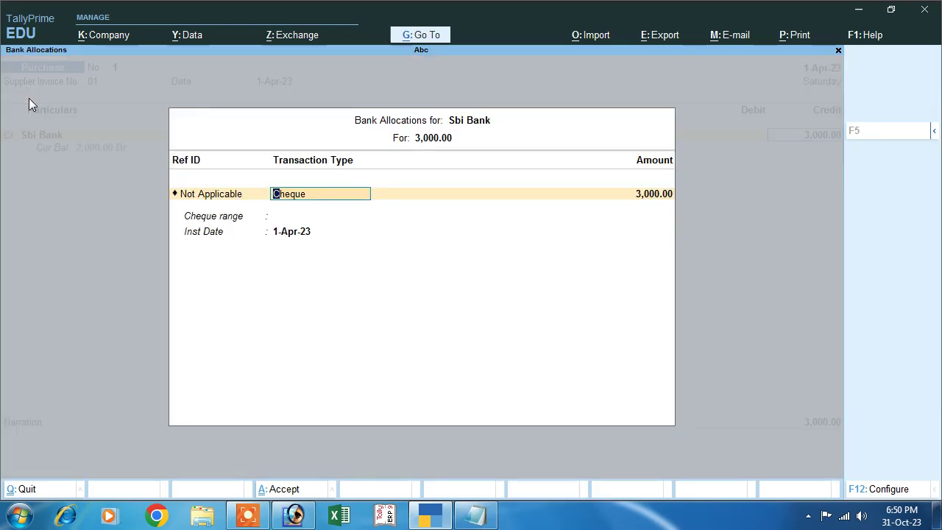
key(Return)
key(Return)
key(Return)
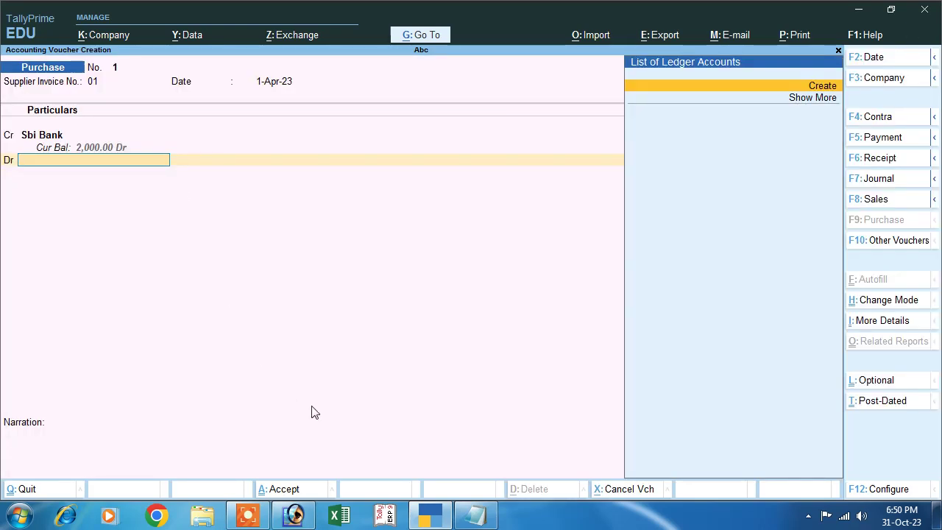
click(468, 520)
click(468, 520)
- Correct the Sbi Bank credit to 2,000 with a cheque bank allocation
key(Escape)
click(808, 136)
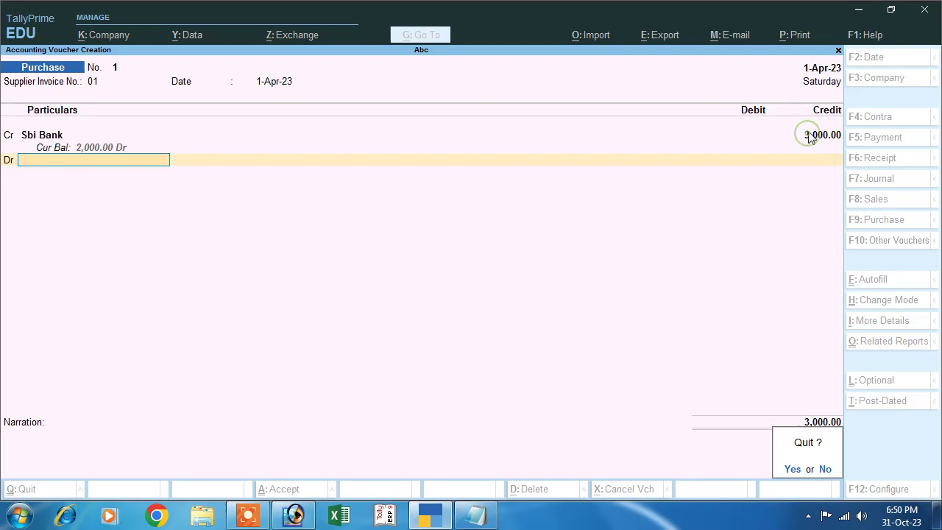
key(n)
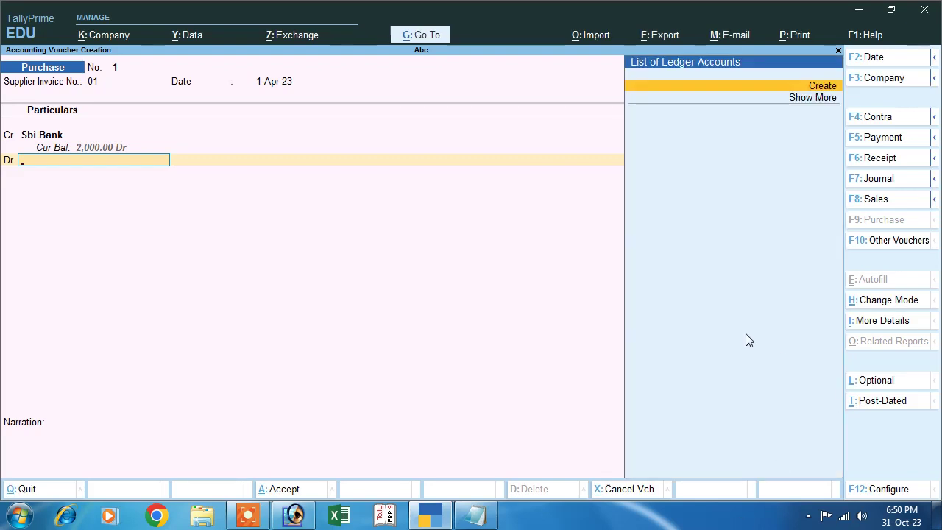
key(BackSpace)
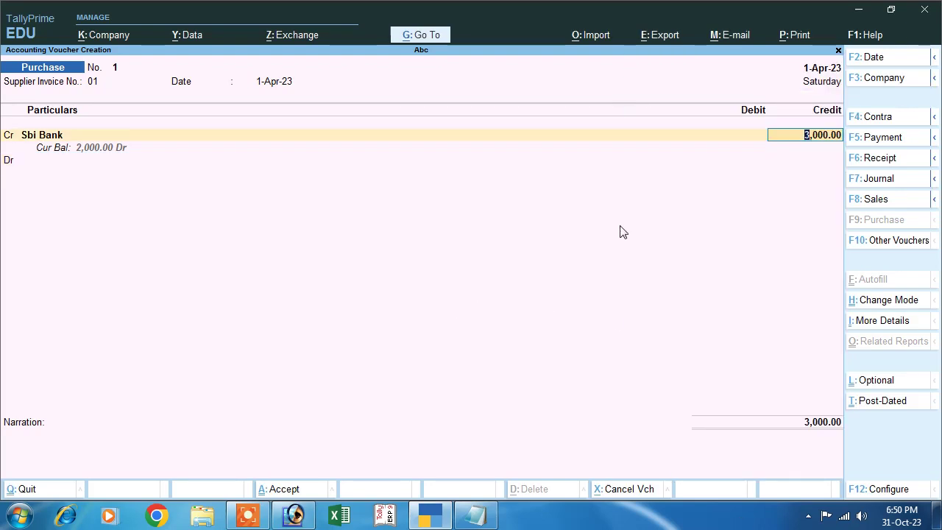
text(2000)
key(Return)
key(Return)
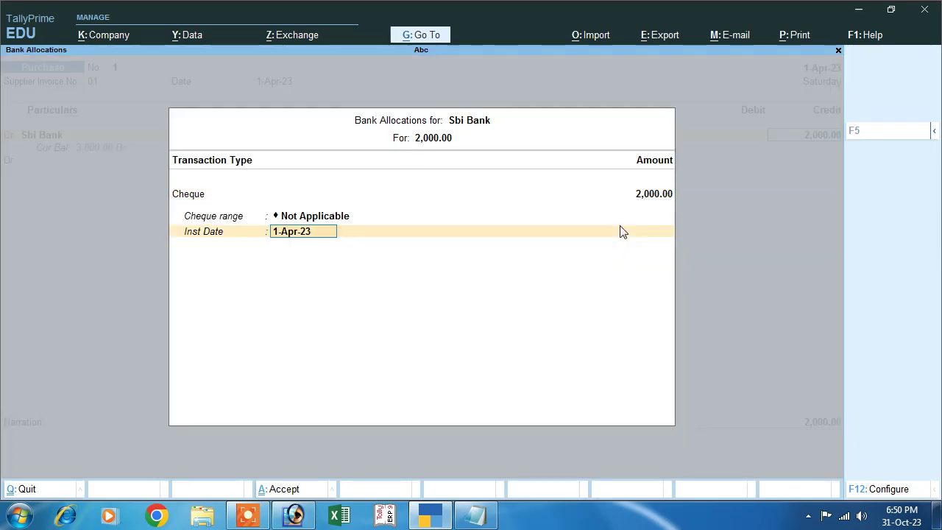
key(Return)
key(alt+c)
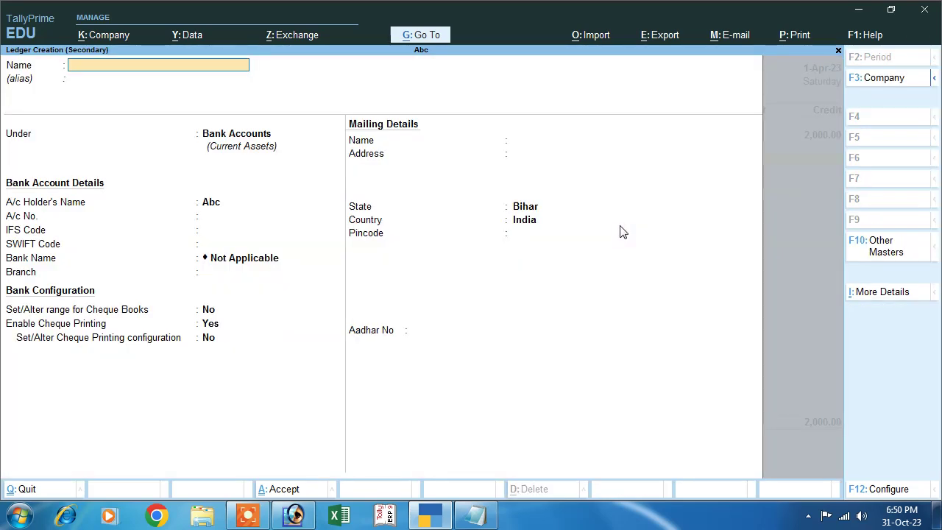
- Create ledger 'Purchase' under Purchase Accounts, debit it 2,000, and save the voucher
text(Purchase)
key(Return)
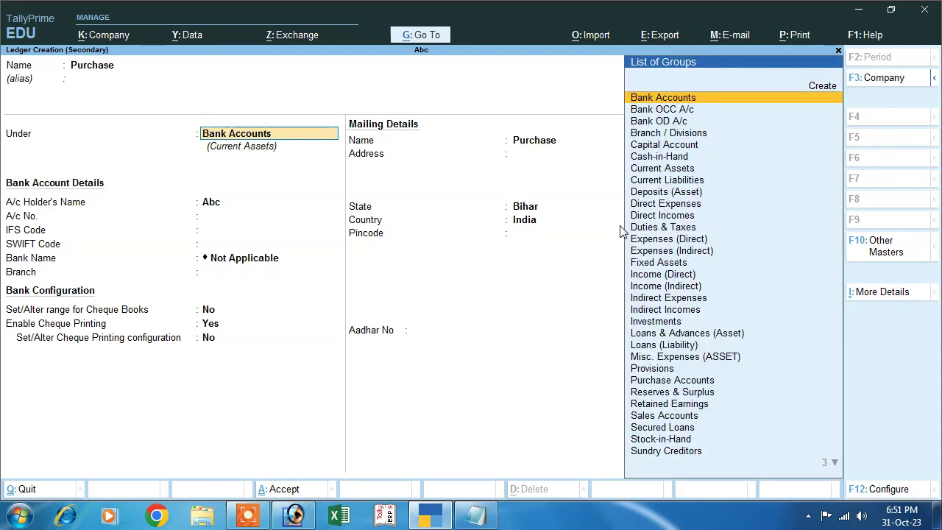
text(P)
key(Down)
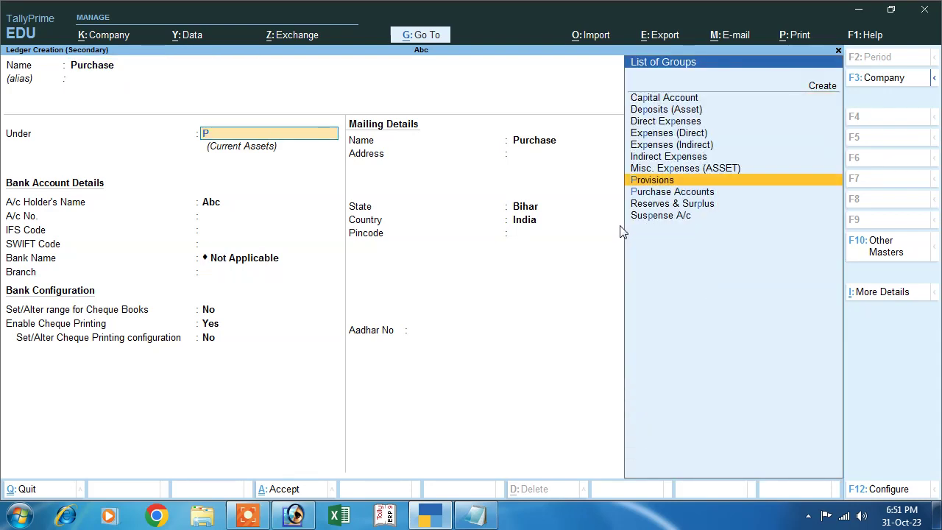
key(Down)
key(Return)
key(Return)
key(Return)
key(Return)
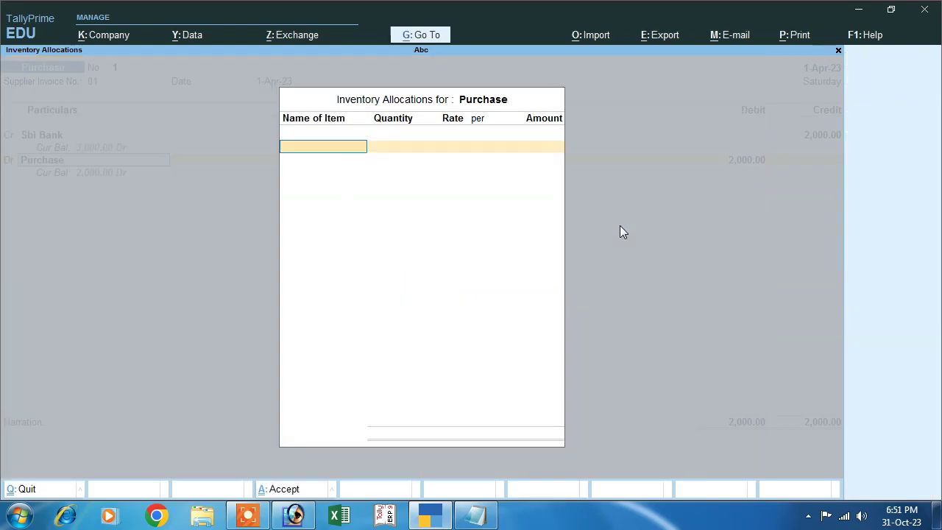
key(Return)
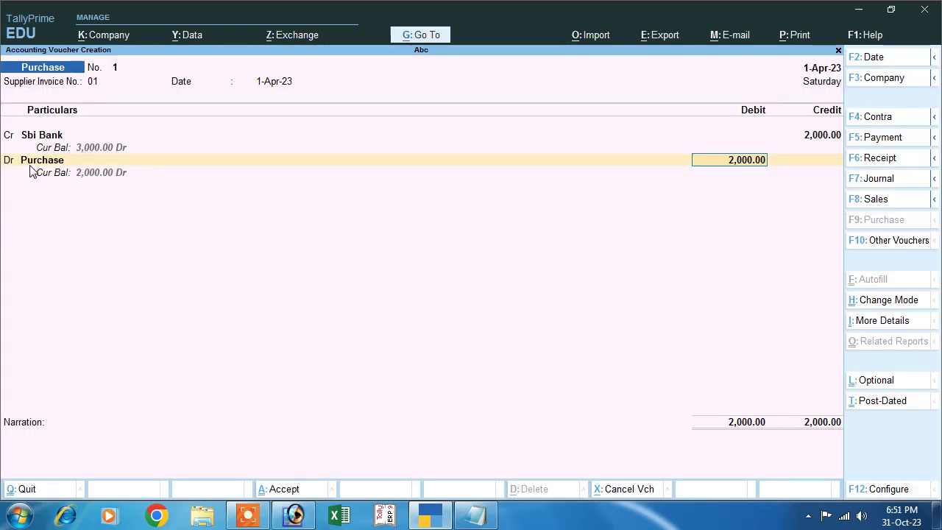
key(Return)
key(Return)
key(Return)
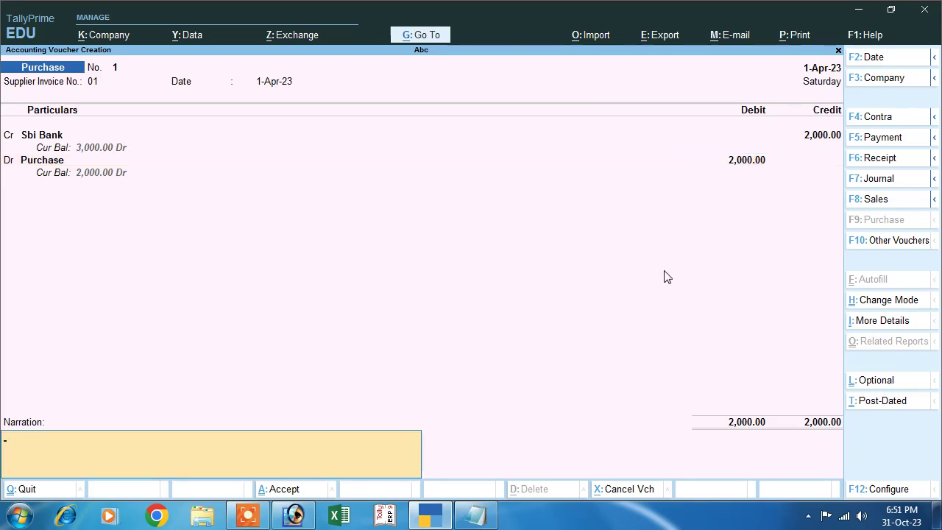
key(Escape)
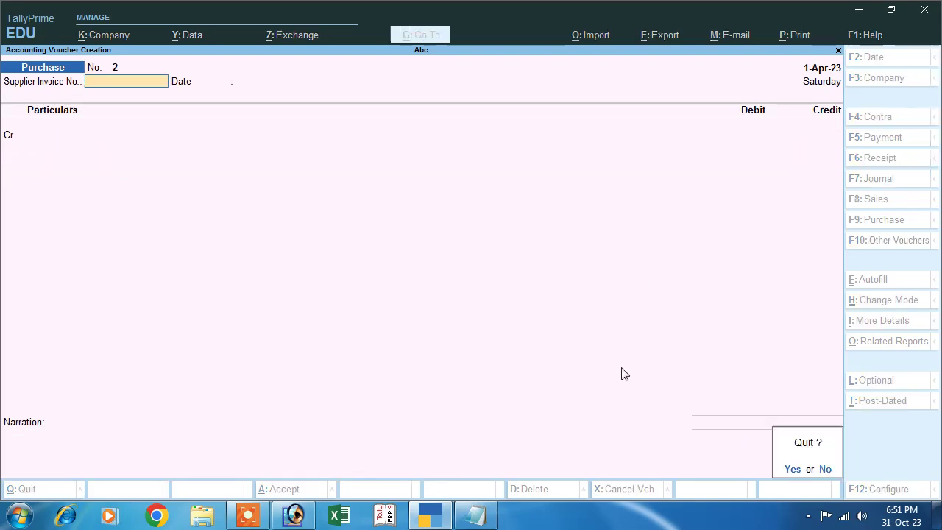
key(y)
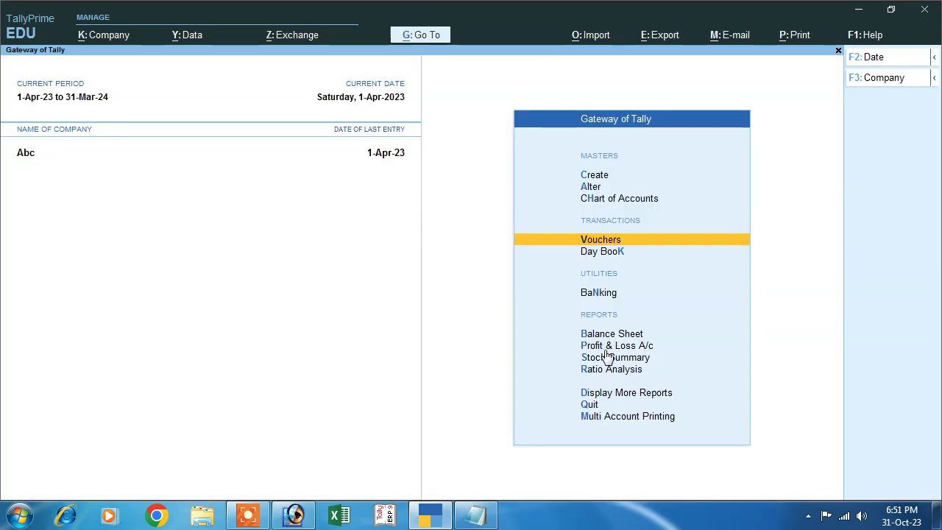
click(599, 333)
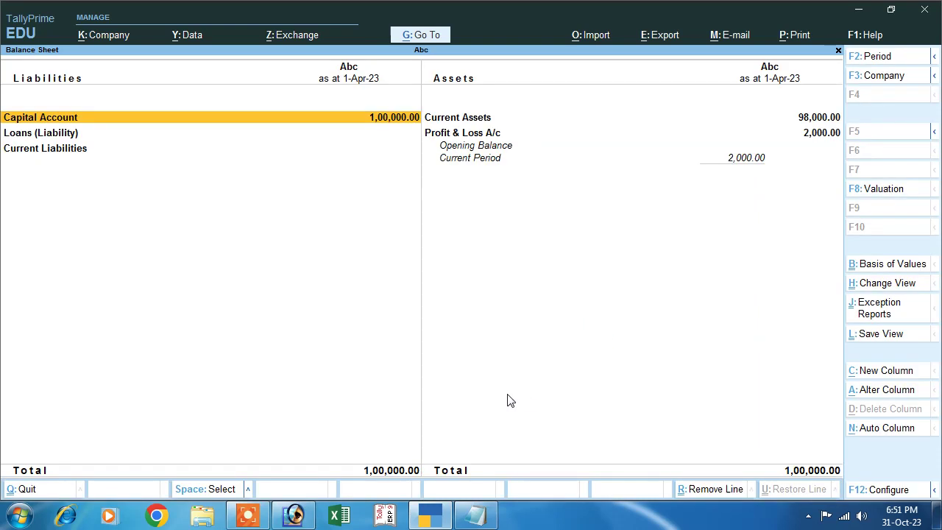
key(alt+F5)
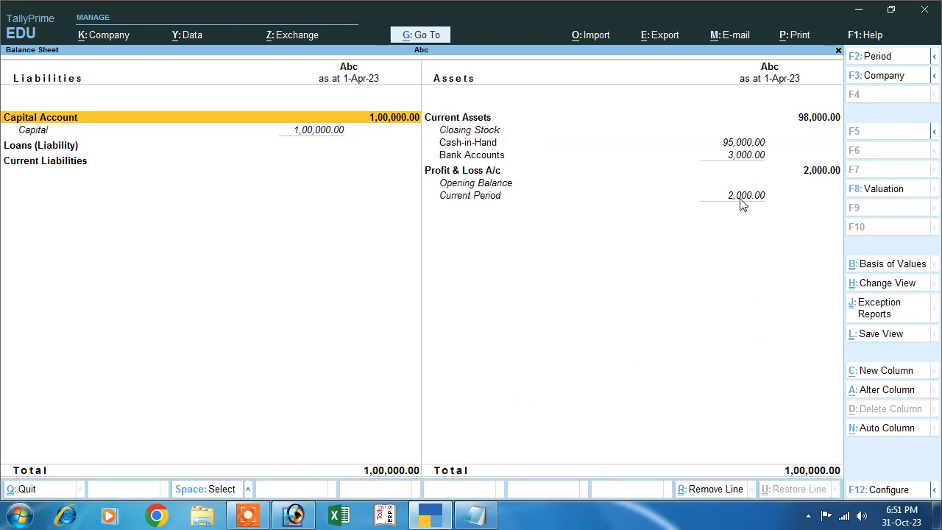
click(740, 198)
click(471, 157)
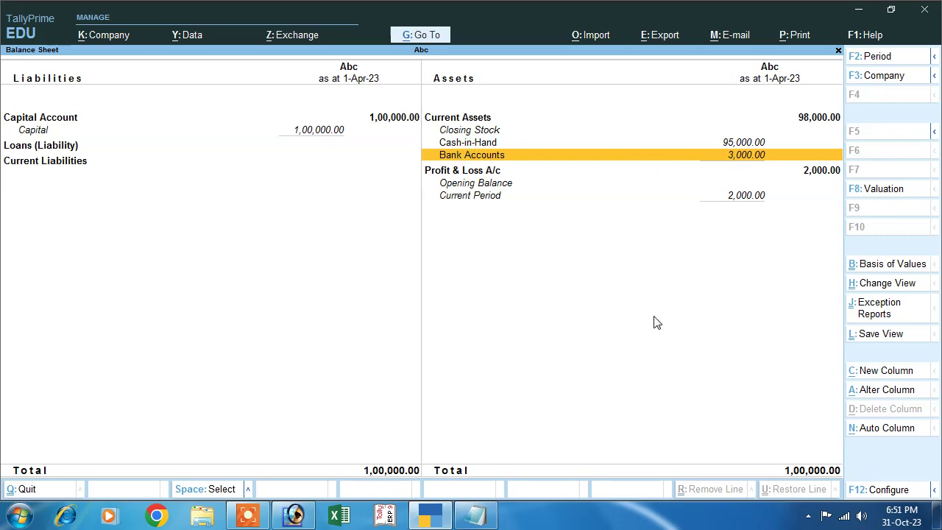
key(Escape)
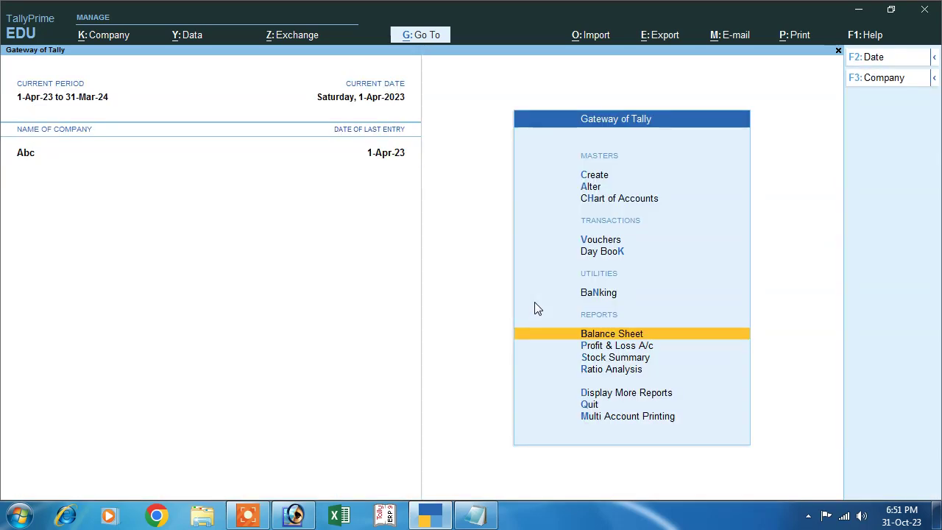
key(Escape)
key(Escape)
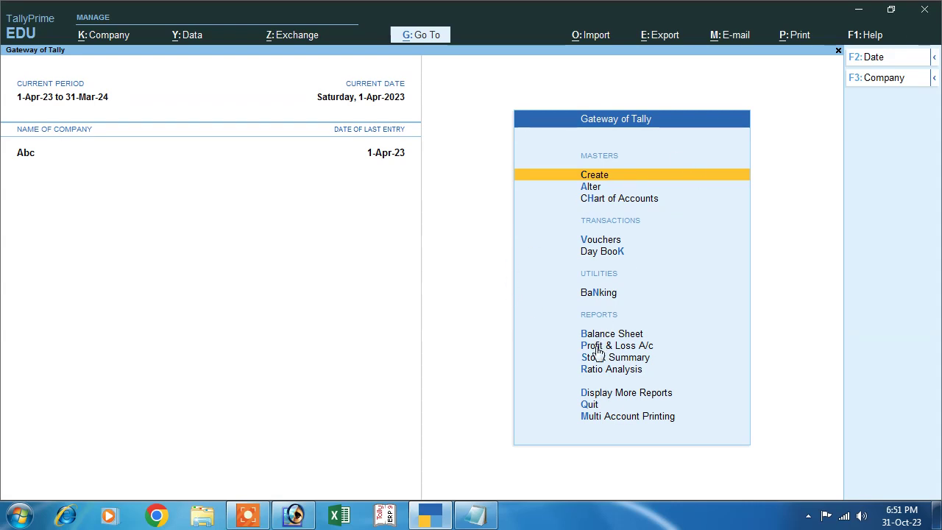
click(598, 240)
click(475, 515)
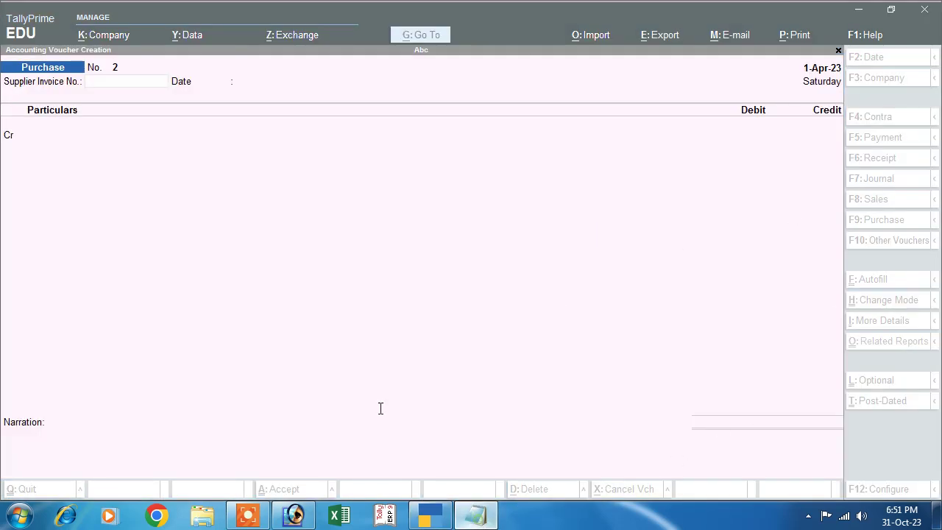
- Highlight the 'sold on goods by cheque 3000' note and its amount, then minimize Notepad
click(10, 221)
drag(10, 221, 401, 244)
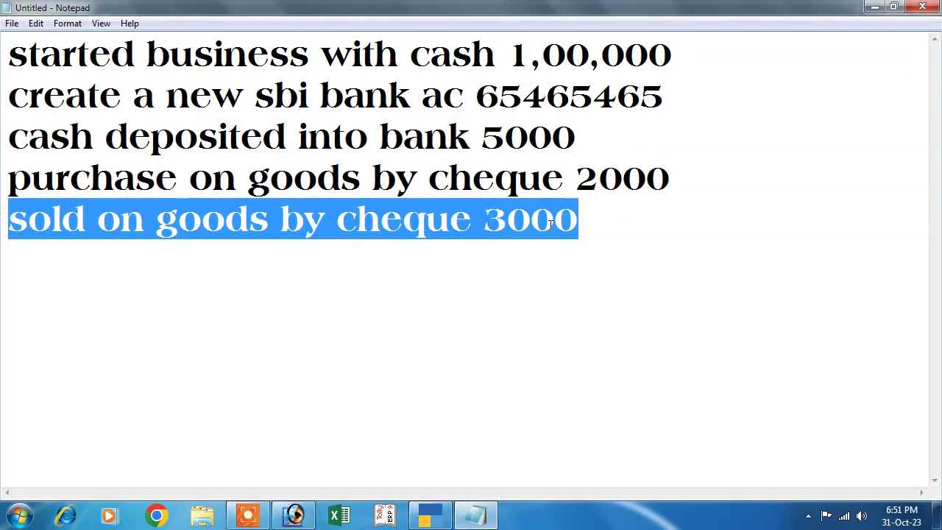
drag(551, 225, 483, 224)
double_click(484, 225)
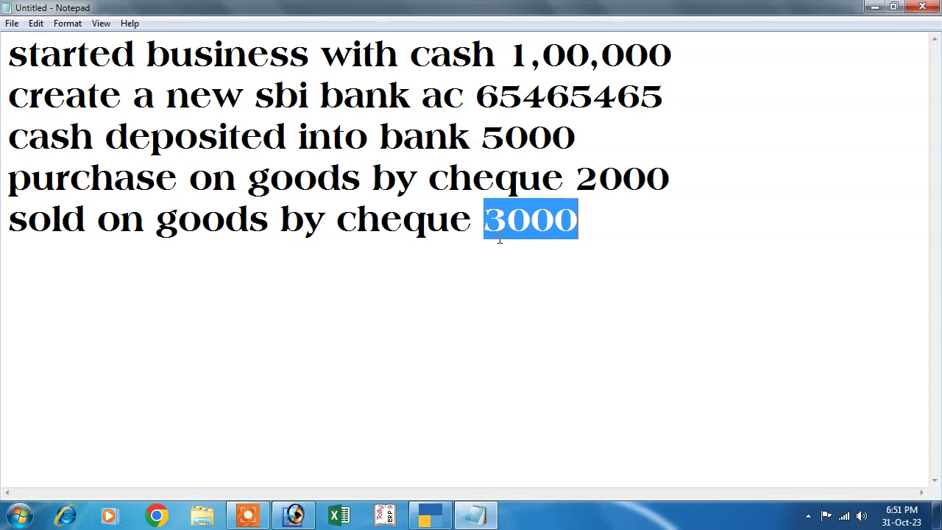
click(874, 6)
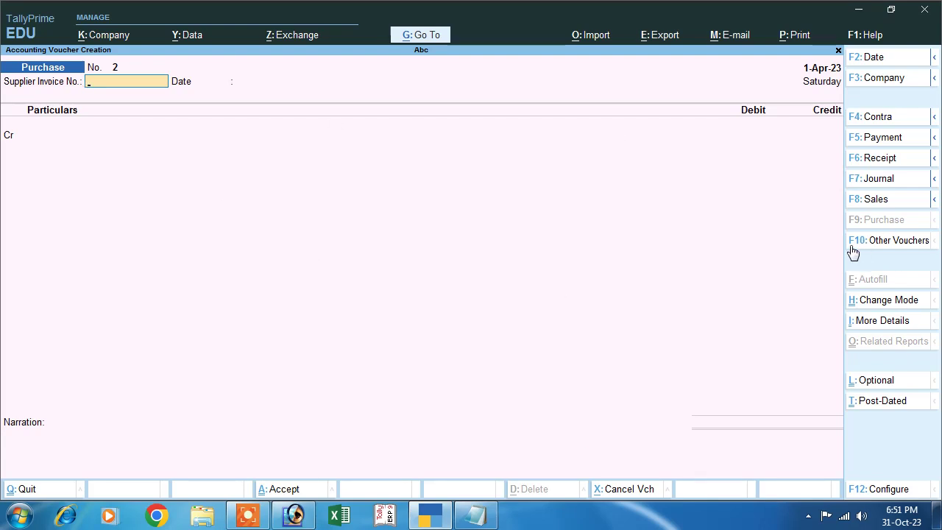
- Start a Sales voucher in As Voucher mode, debiting Sbi Bank 3,000 by cheque
click(870, 206)
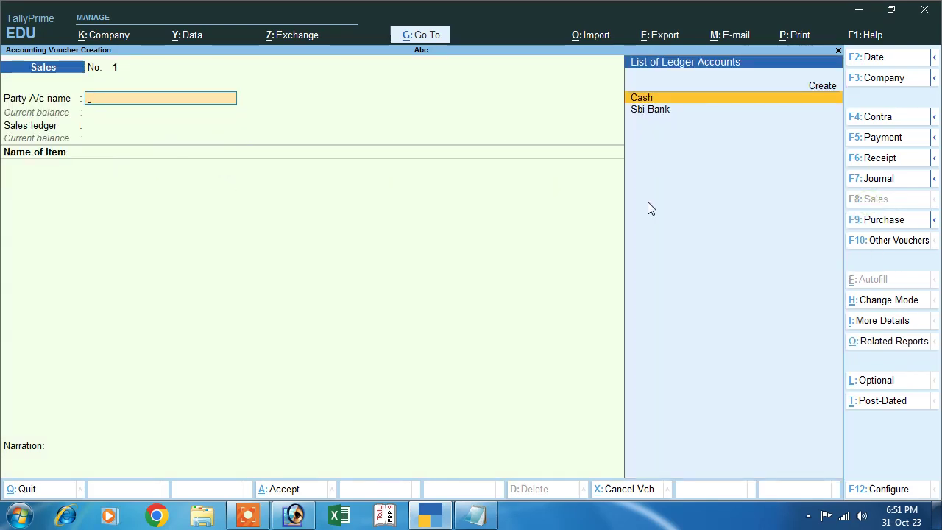
click(877, 303)
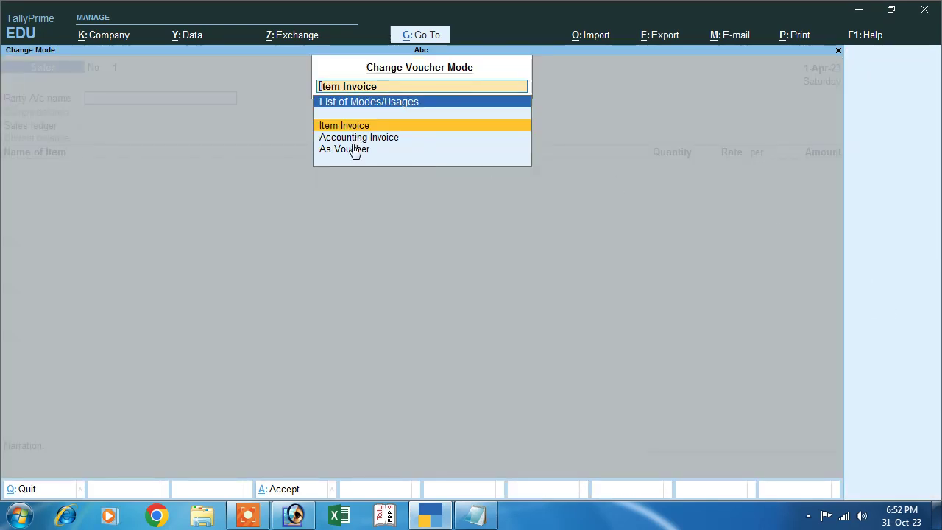
click(398, 149)
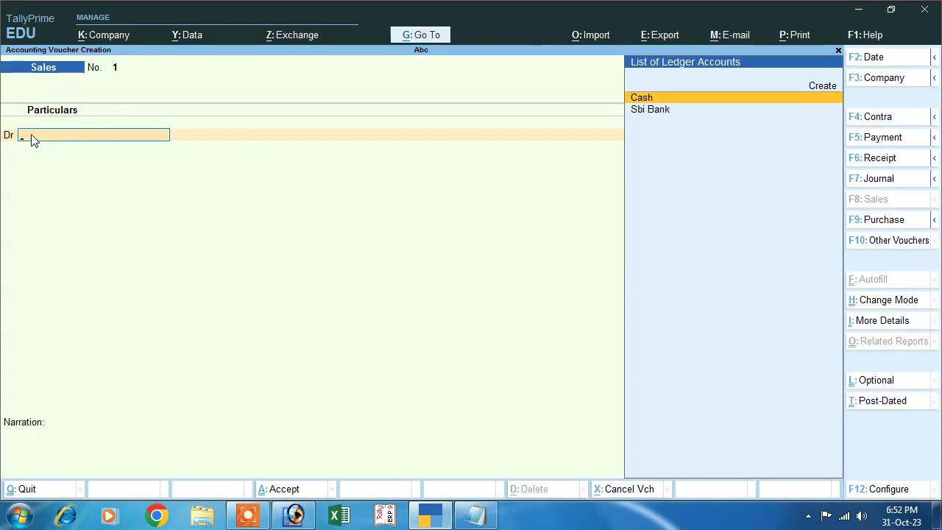
click(645, 111)
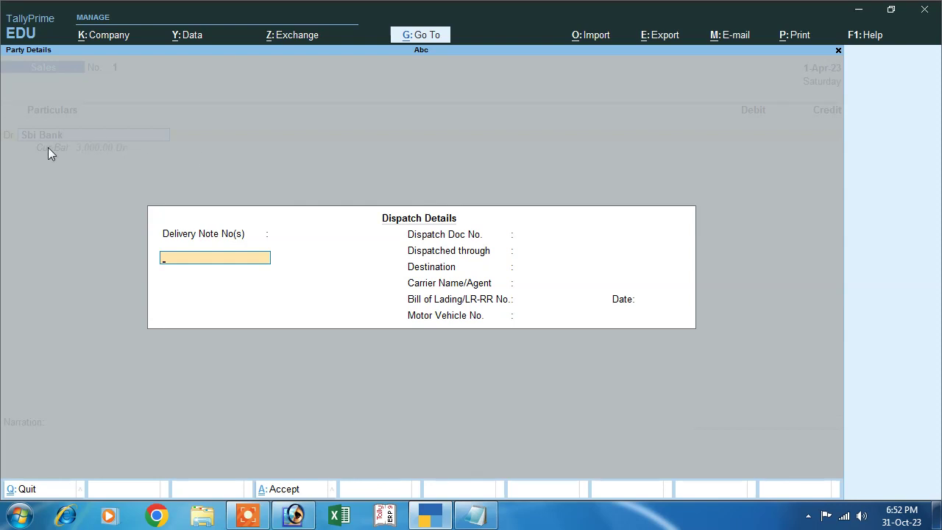
key(Return)
key(Return)
key(Return)
key(Return)
key(Return)
key(Return)
key(Return)
key(Return)
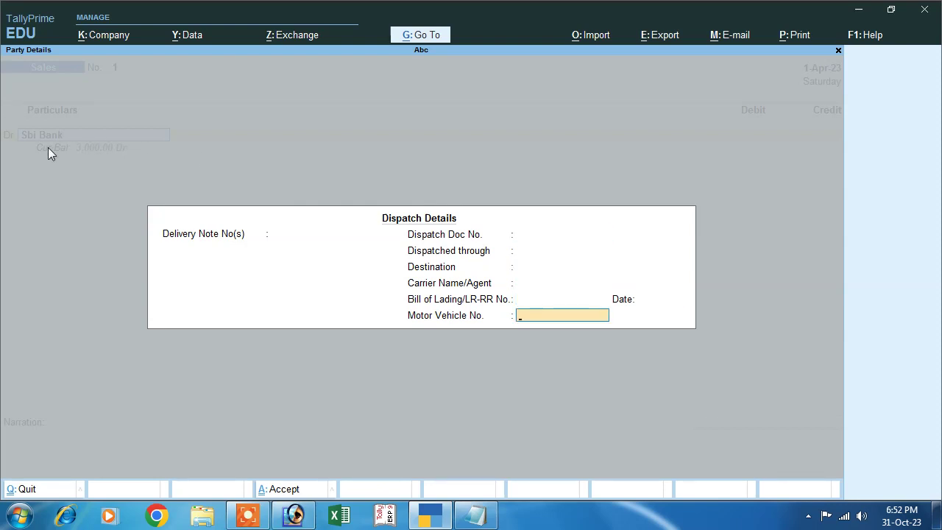
key(Return)
key(Return)
key(Return)
key(Return)
key(Return)
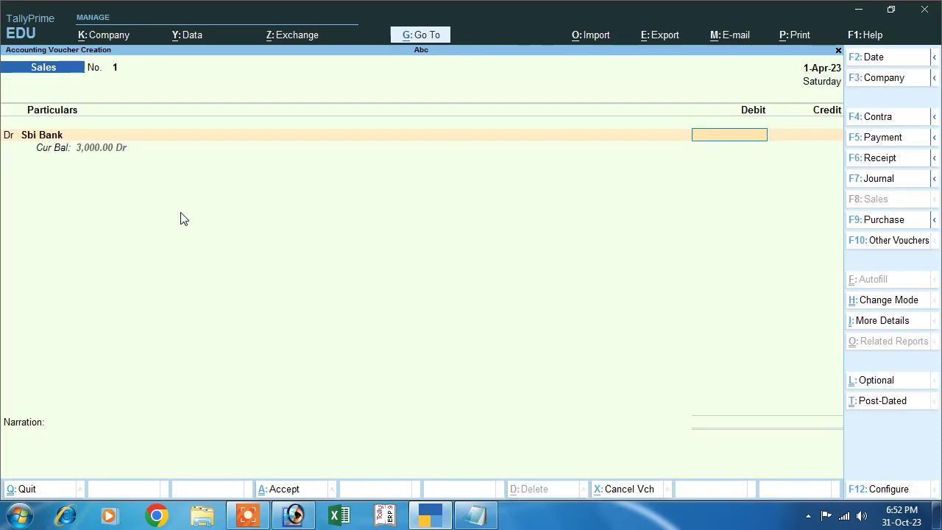
text(000)
key(Return)
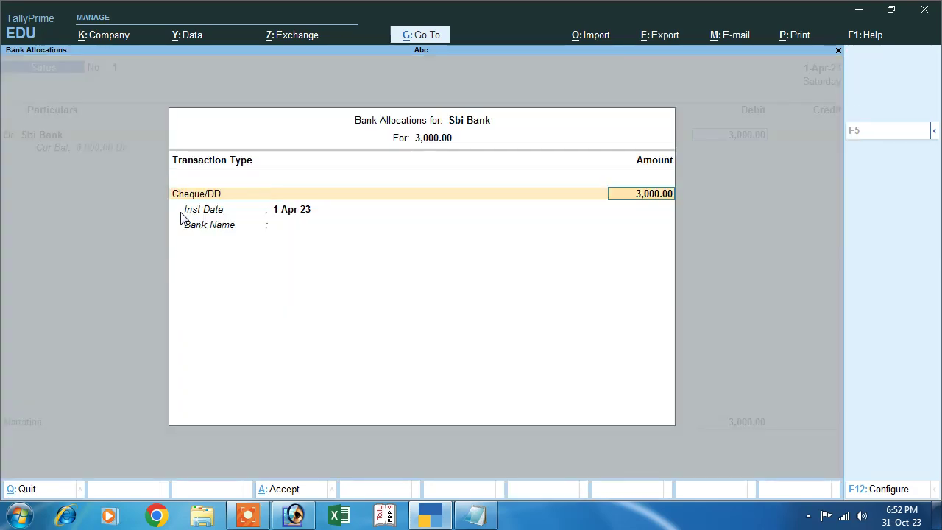
key(ctrl+a)
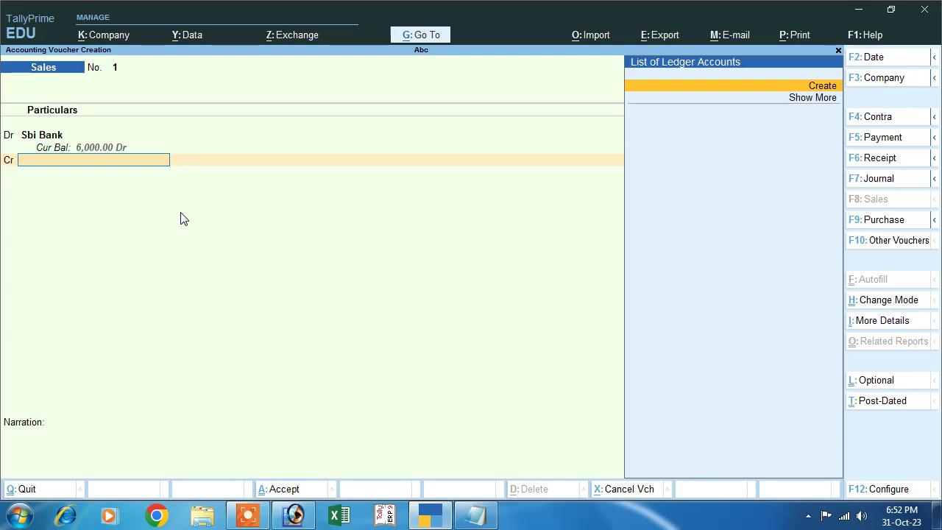
- Credit a new Sales ledger under Sales Accounts, save the voucher, and return to Gateway
key(alt+c)
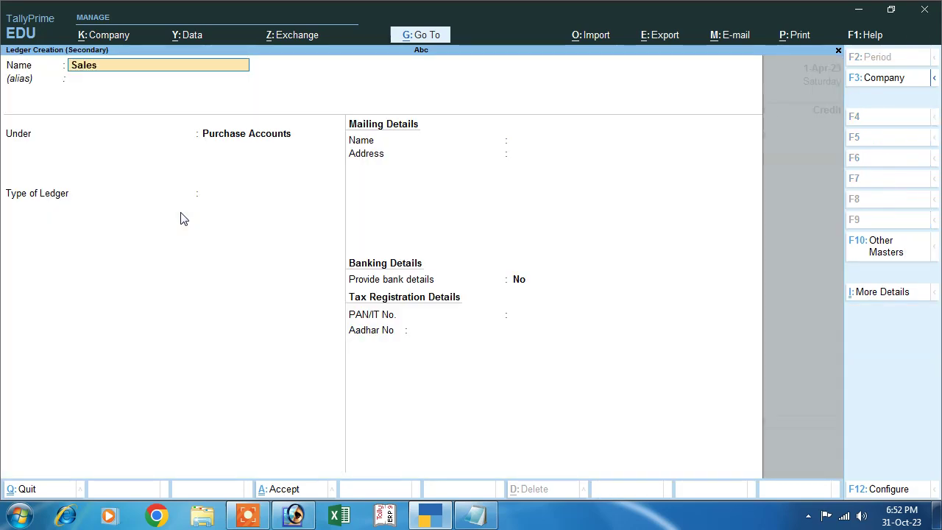
key(Return)
text(S)
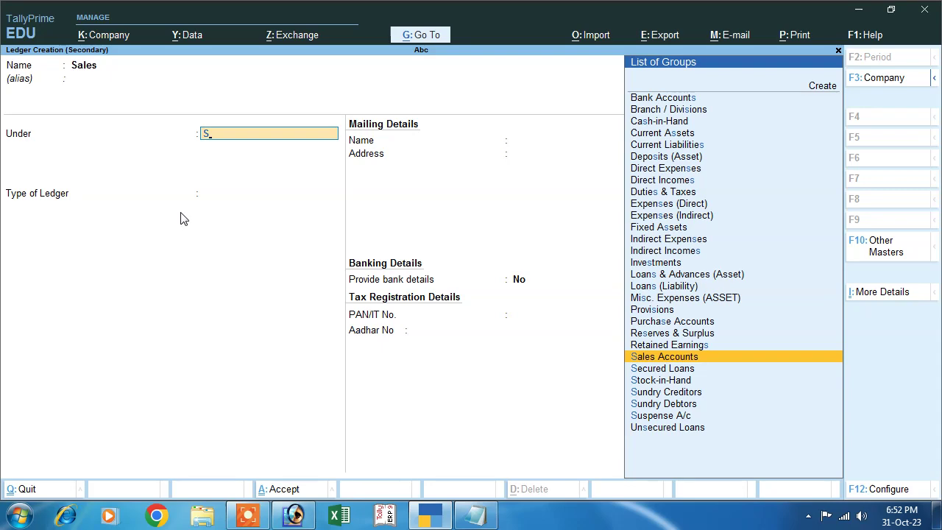
key(Return)
key(Return)
key(Return)
key(Return)
key(Return)
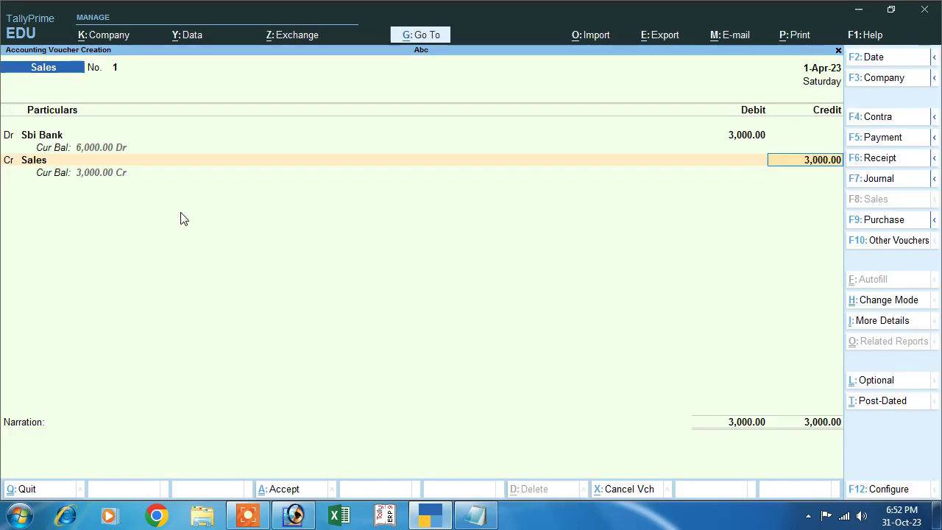
key(Return)
key(Return)
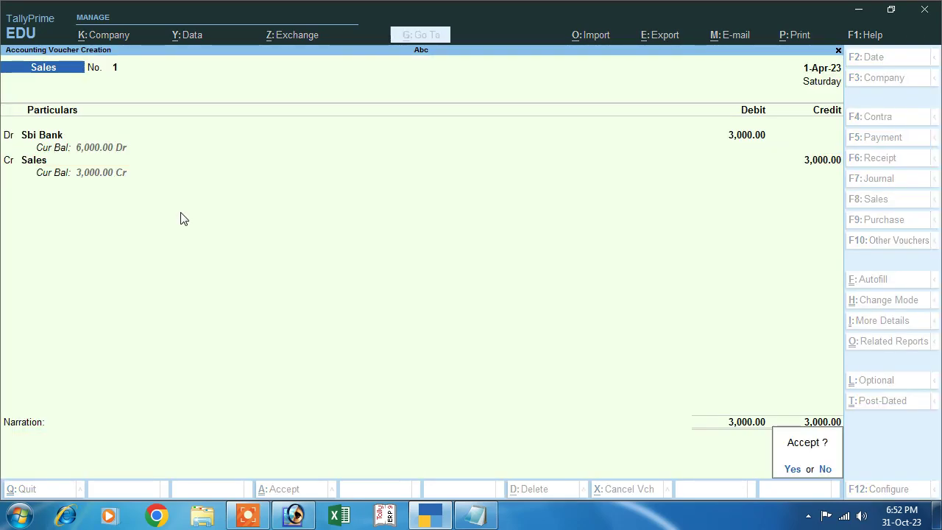
key(Return)
key(Escape)
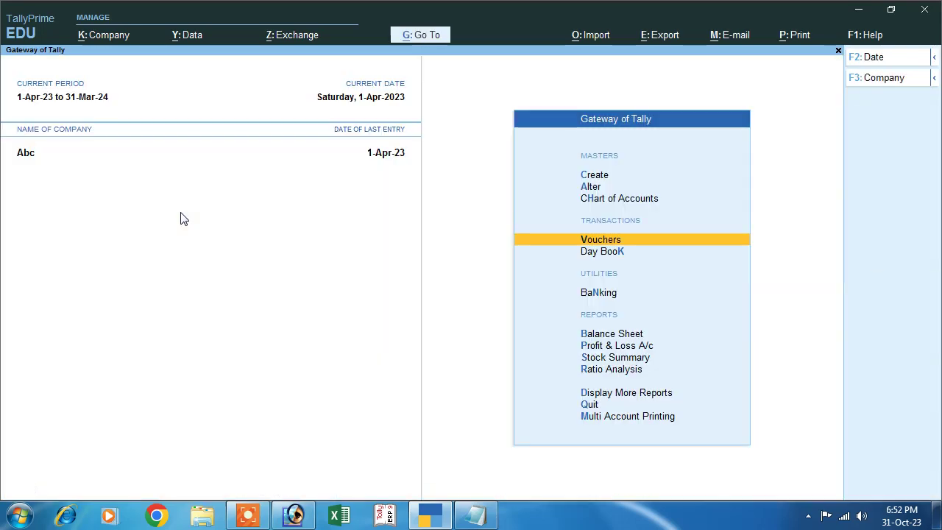
key(Down)
key(Down)
key(Down)
key(Down)
key(Up)
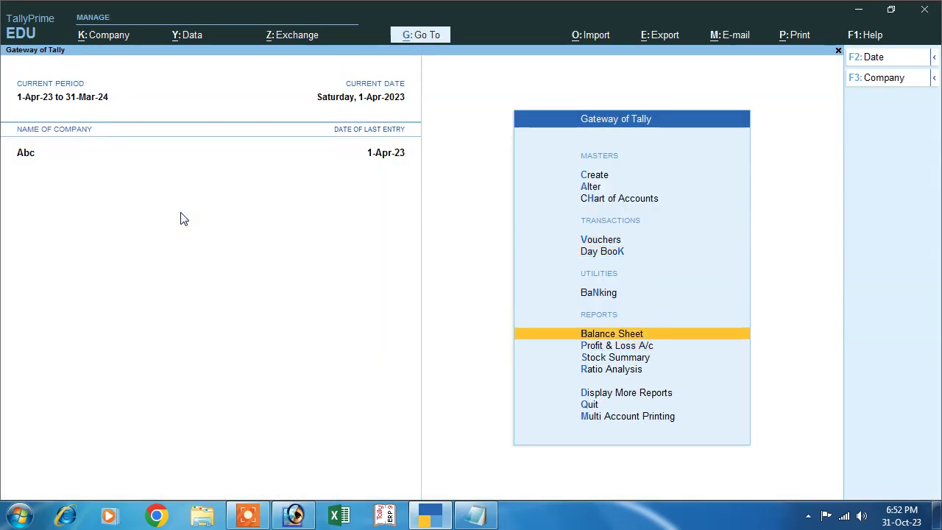
key(Return)
key(alt+F5)
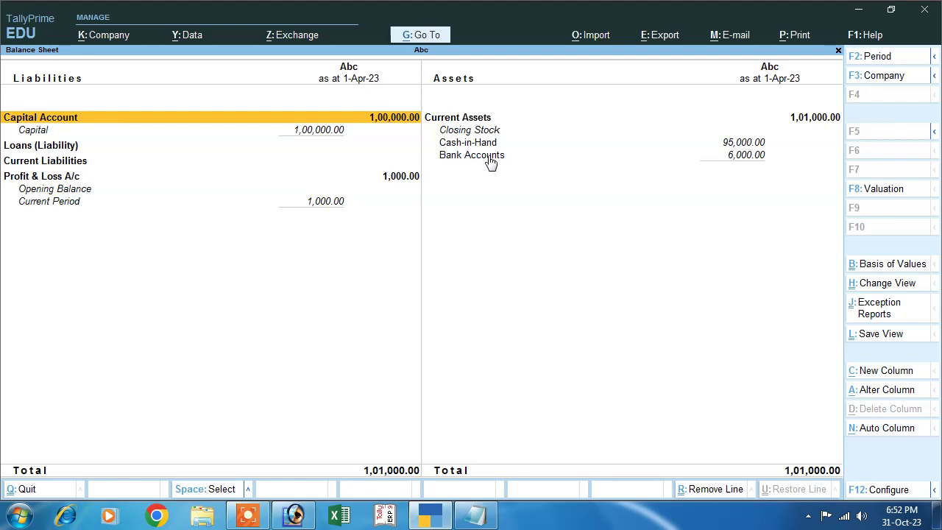
click(747, 162)
click(667, 144)
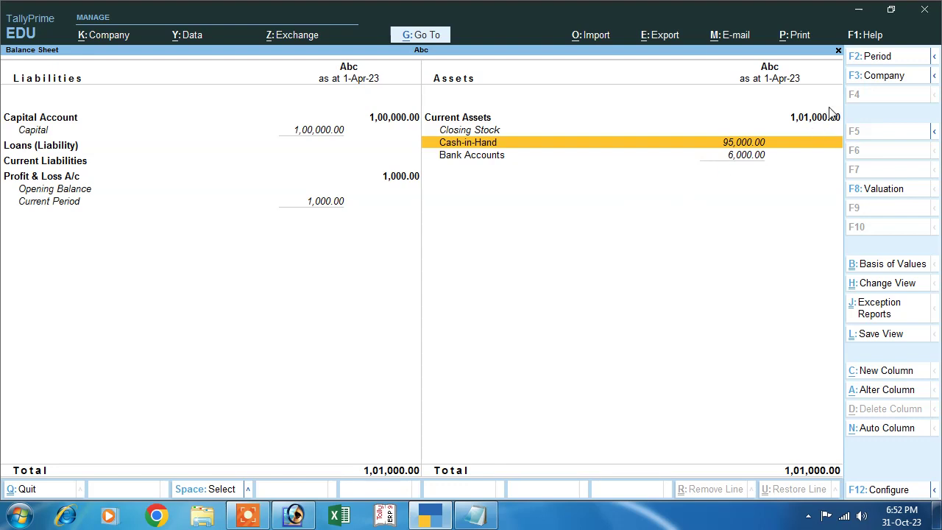
click(808, 119)
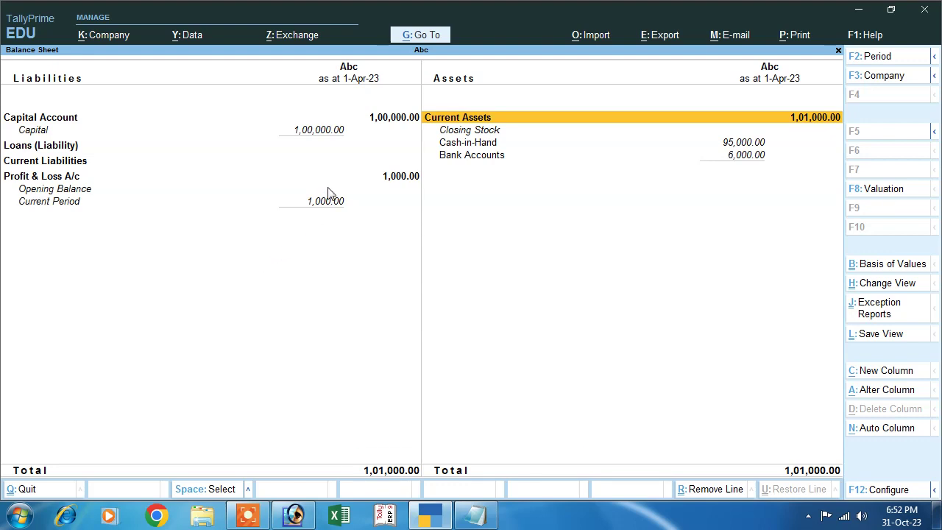
click(383, 177)
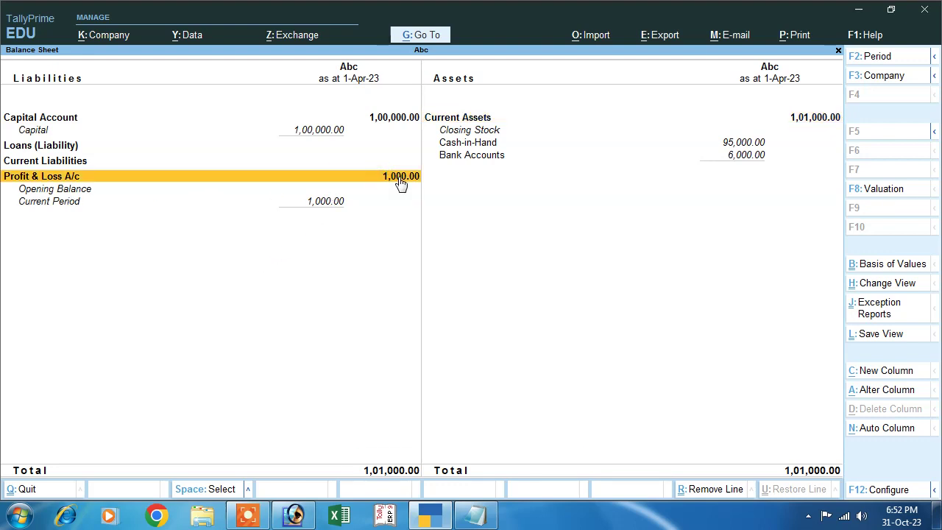
key(Escape)
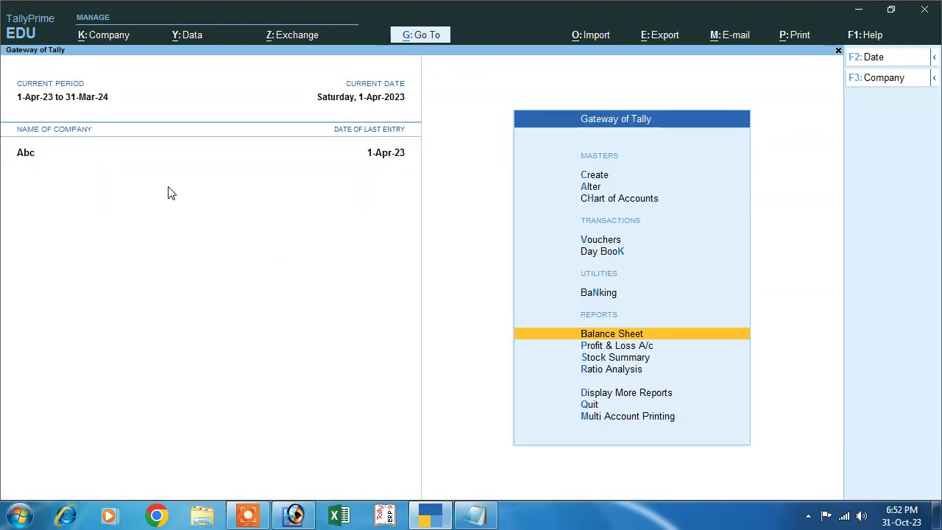
- View the Profit & Loss account, noting the Nett Profit of 1,000.00
key(Down)
key(Return)
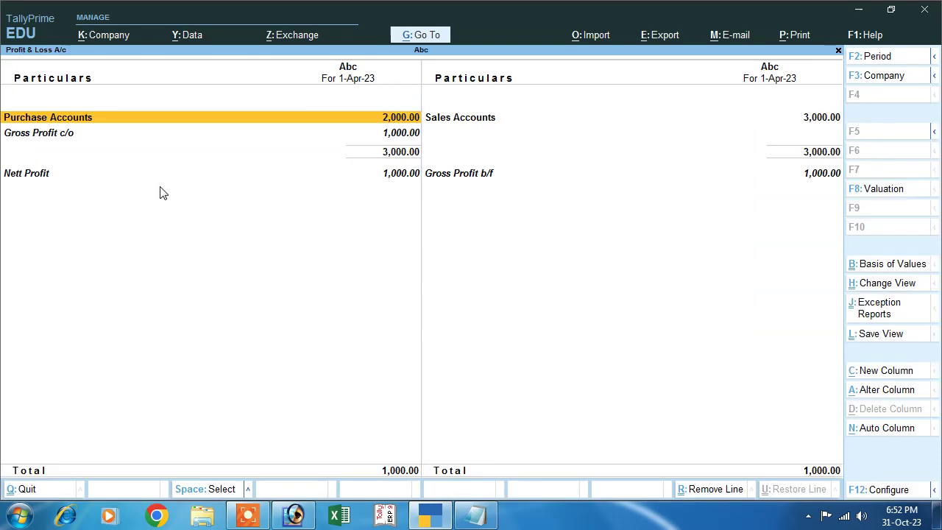
click(395, 175)
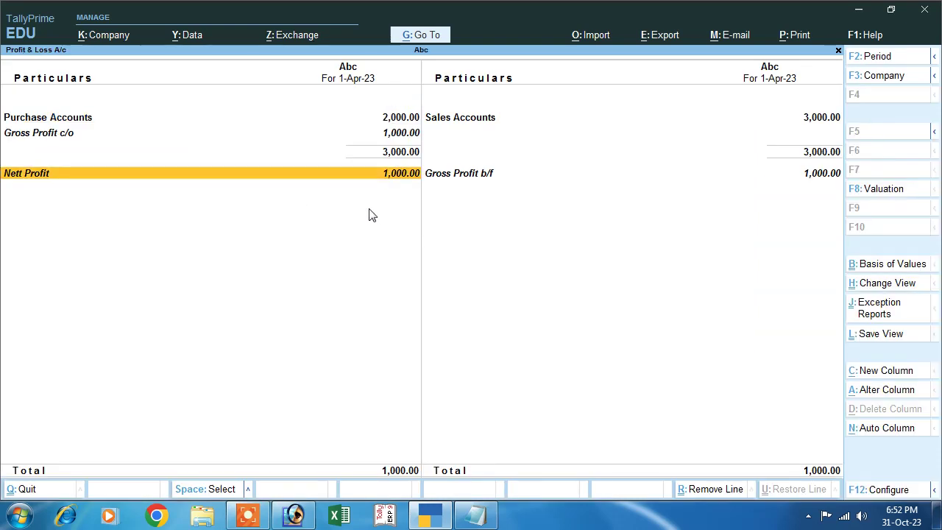
key(Escape)
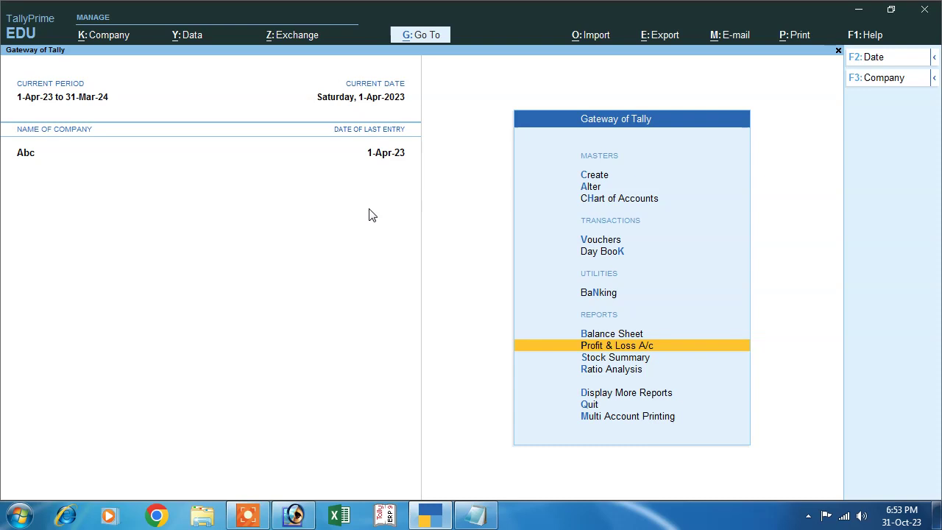
- Open the Day Book and inspect Contra voucher 1, leaving it unchanged
key(Up)
key(Up)
key(Up)
key(Up)
key(Down)
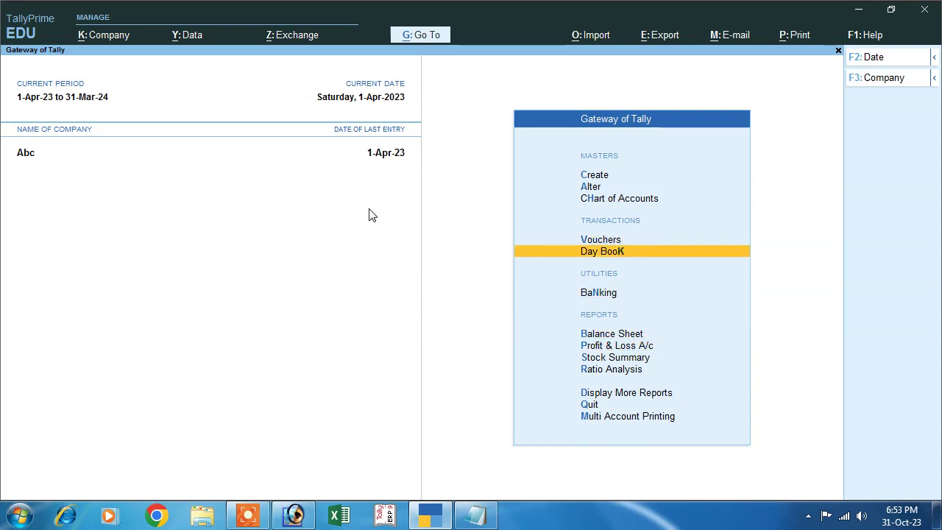
key(Return)
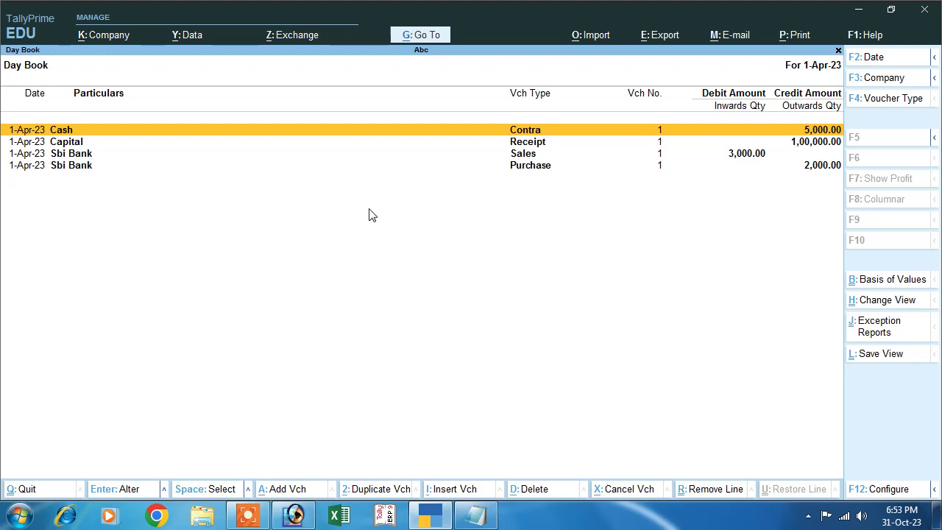
key(Return)
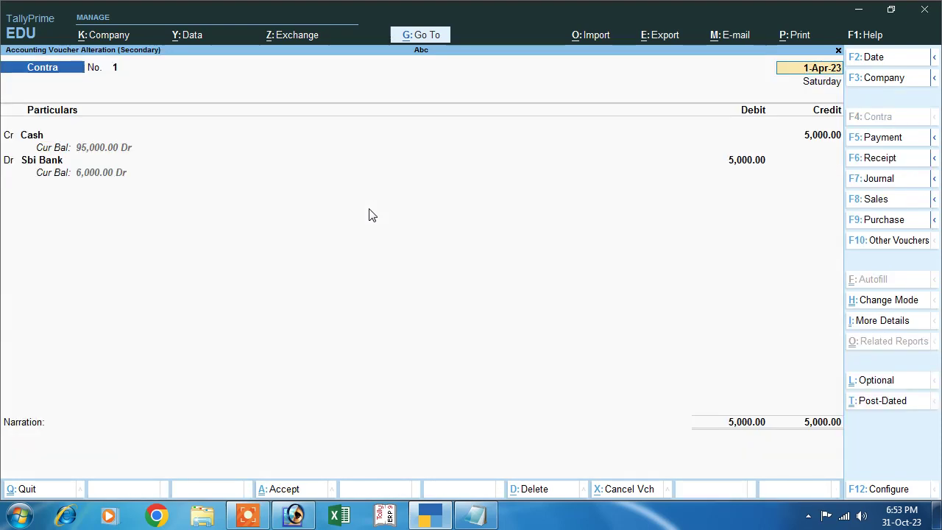
key(Escape)
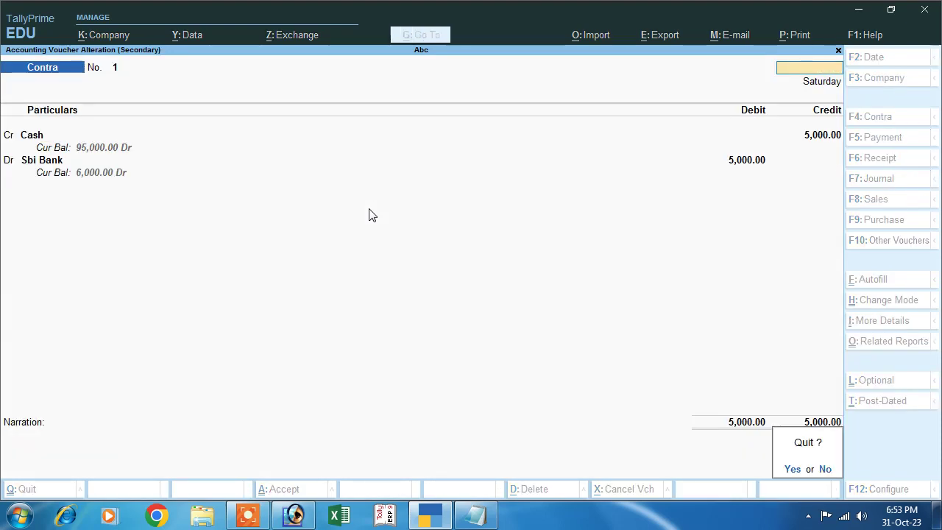
key(Return)
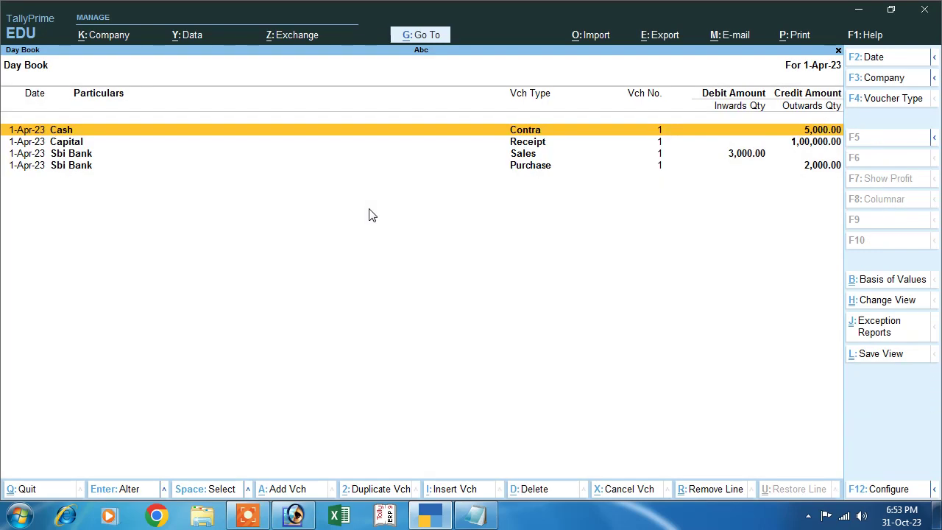